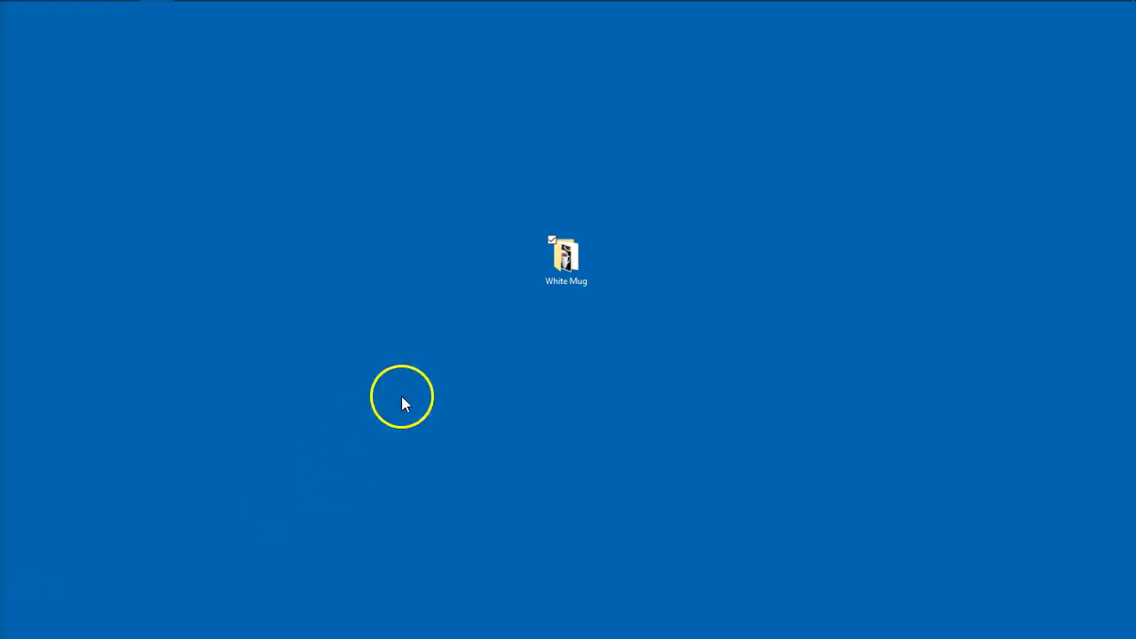
- Check the White Mug folder images, then move through Canva to the LunaPic Quick Upload tab
double_click(560, 259)
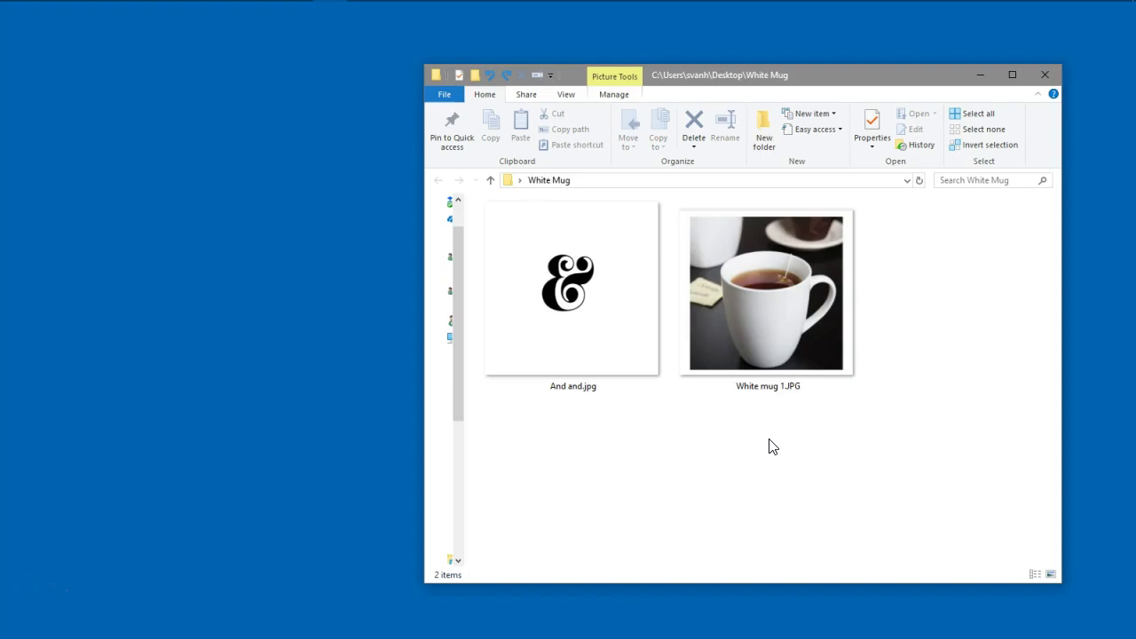
left_click(1045, 74)
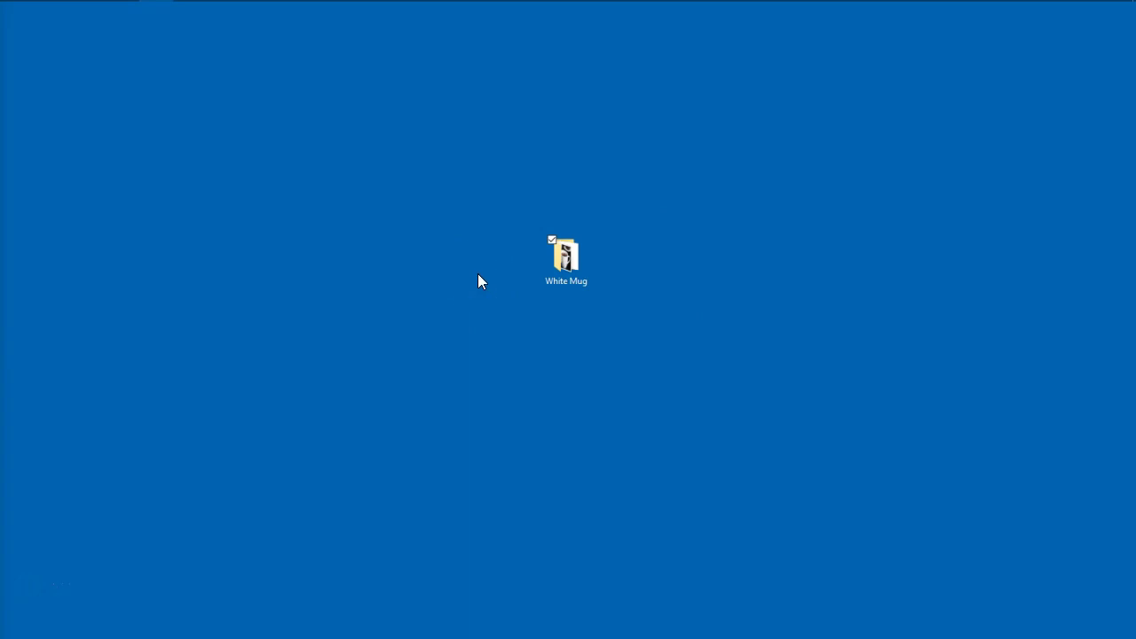
left_click(354, 251)
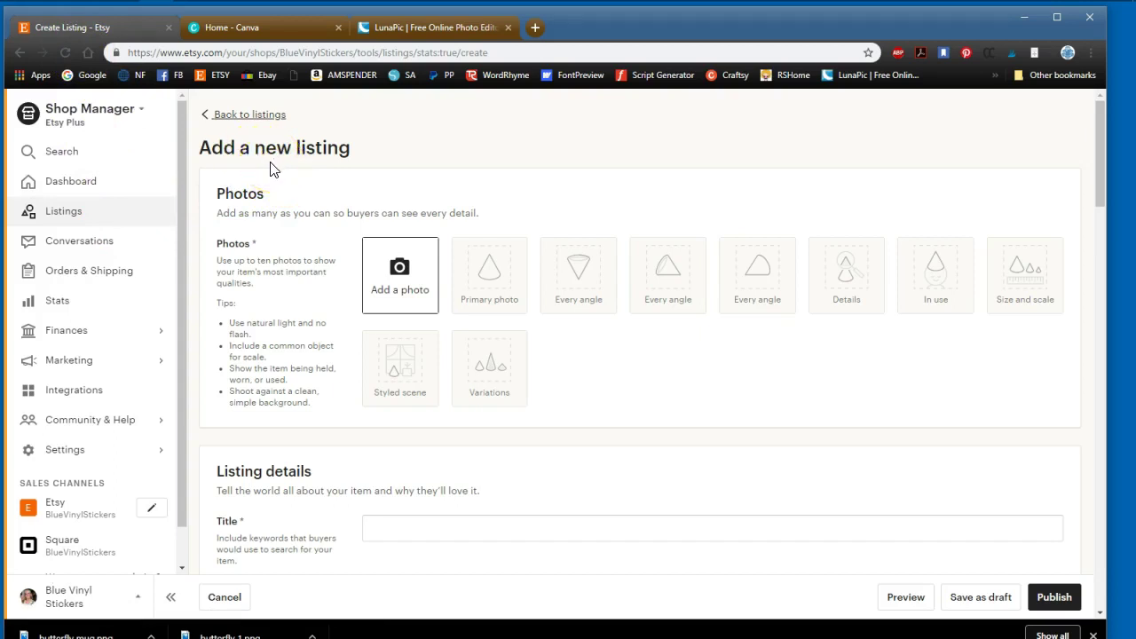
left_click(254, 28)
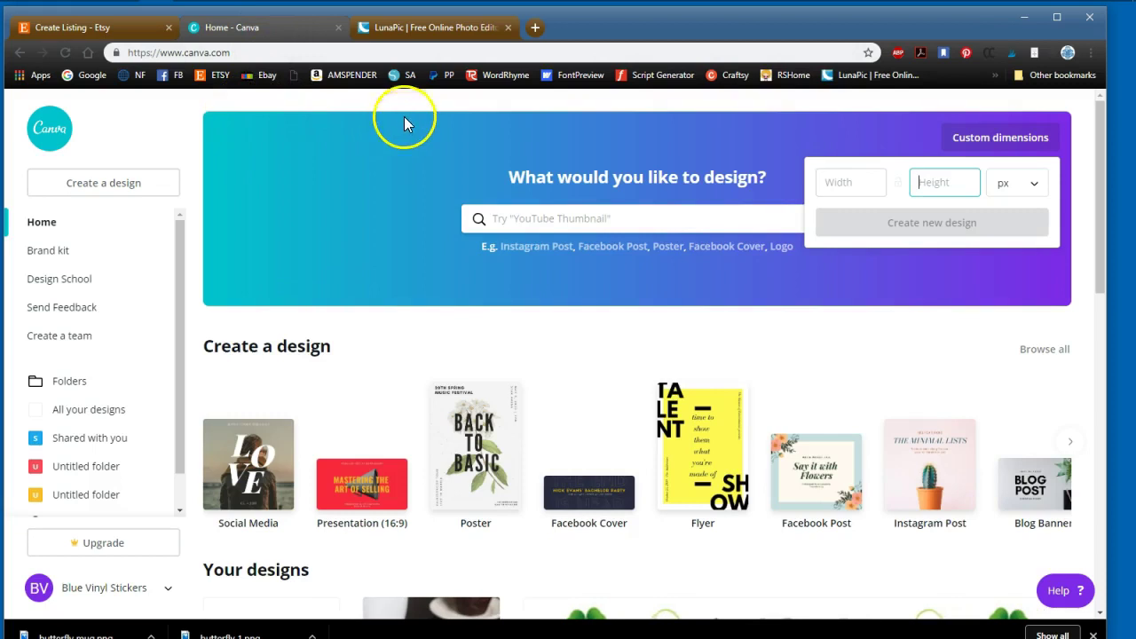
left_click(434, 27)
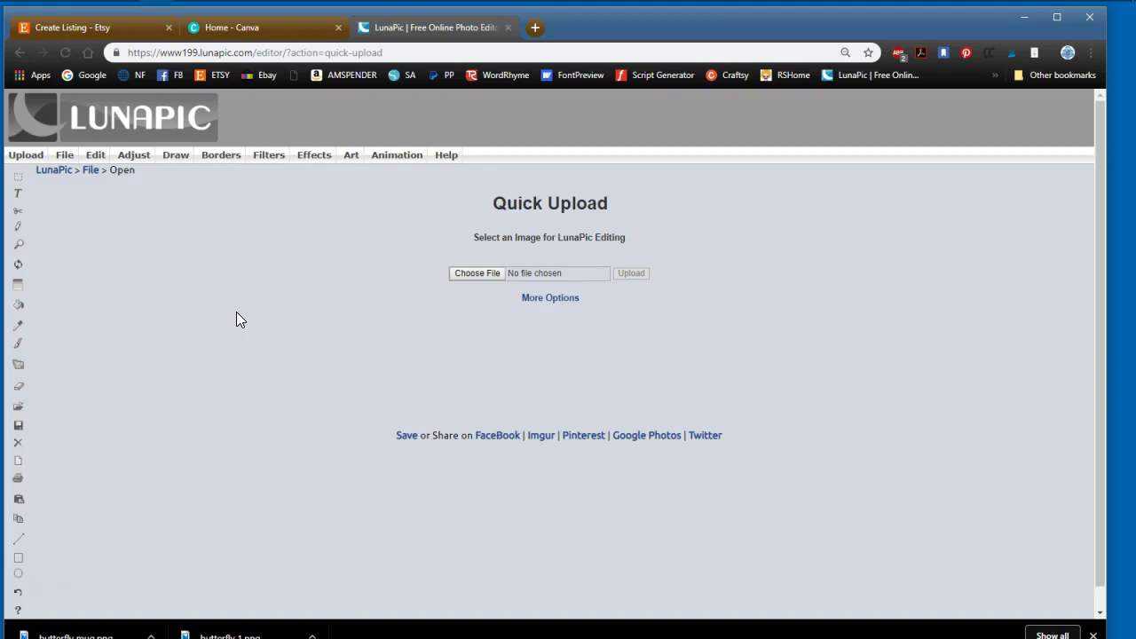
- Bring up Silhouette Studio showing the ampersand design 0999c528cc2b.studio3
left_click(861, 134)
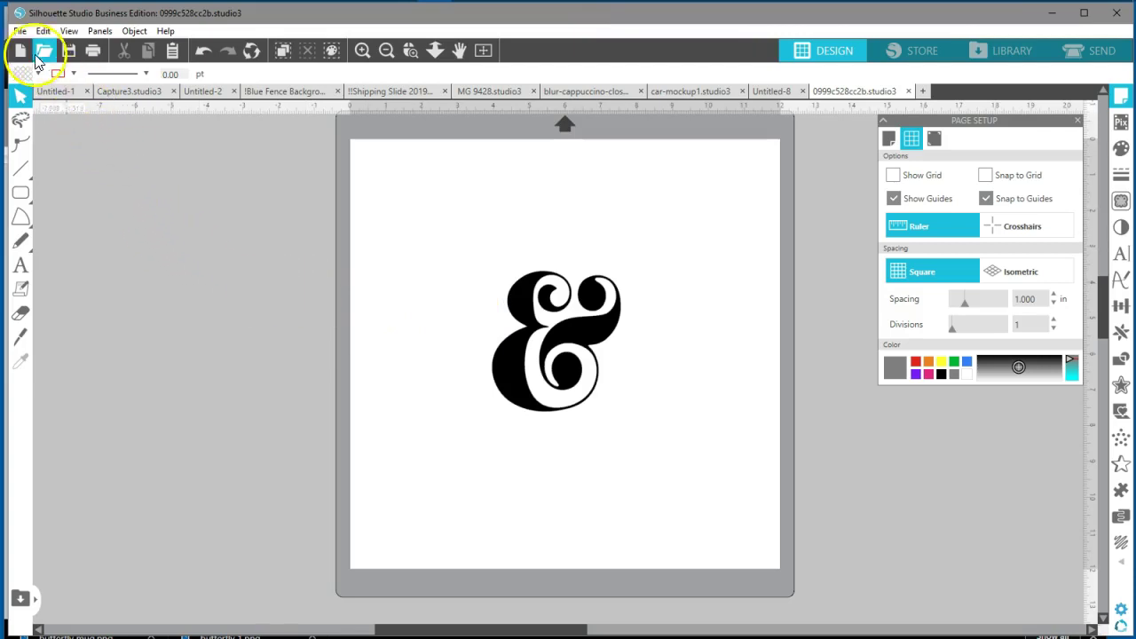
- Export the ampersand as an 1800×1800 JPEG, overwriting And and.jpg in Desktop\White Mug
left_click(19, 30)
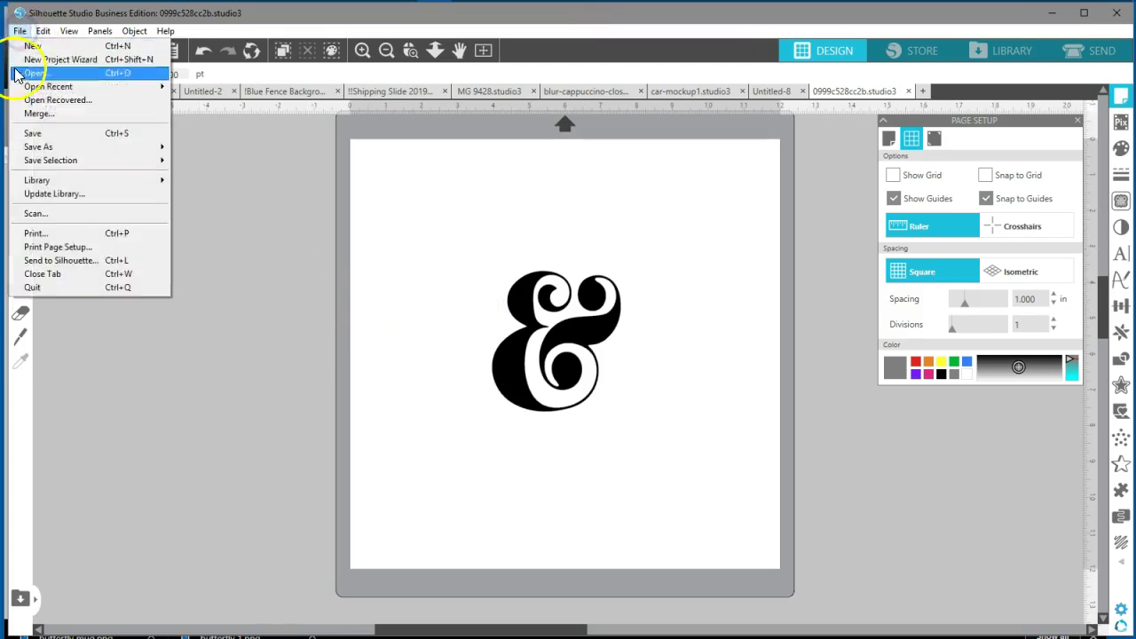
mouse_move(35, 147)
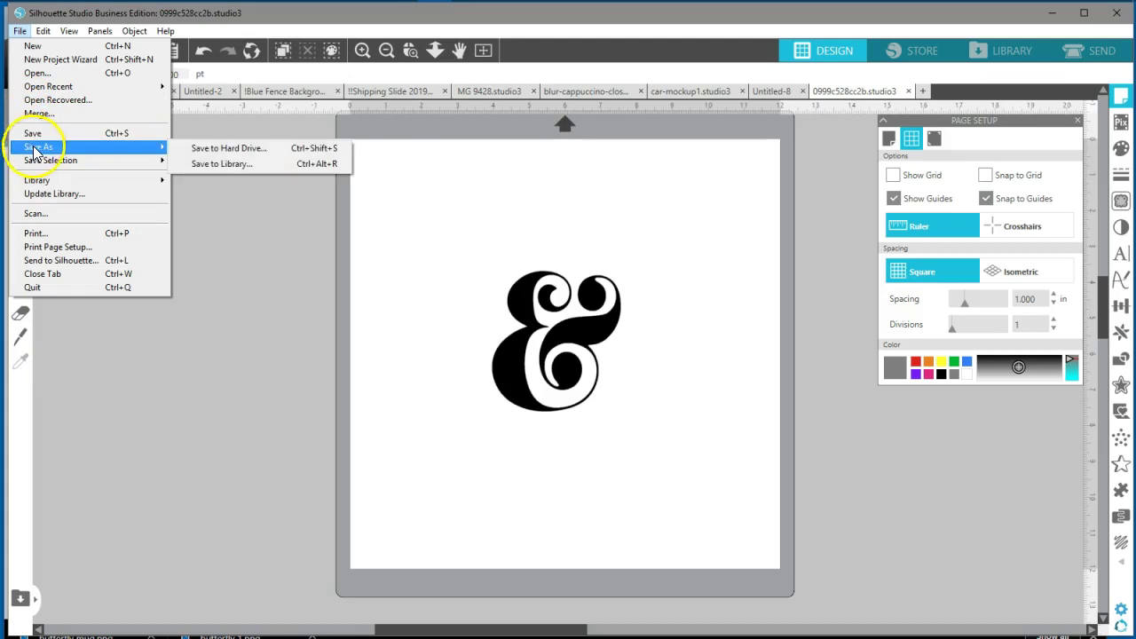
left_click(218, 150)
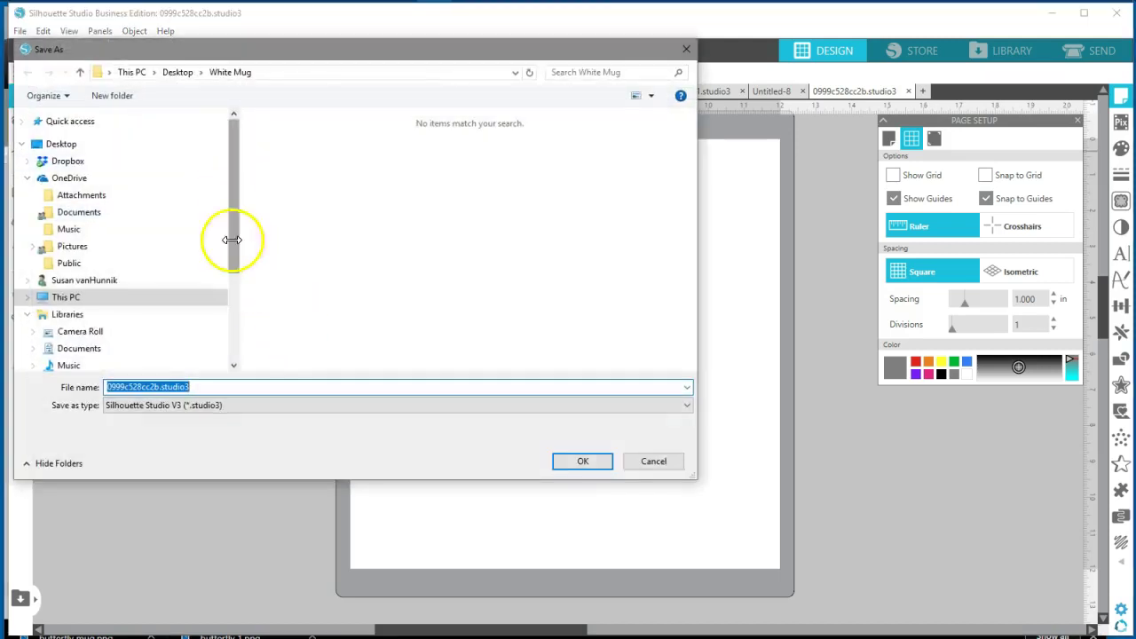
left_click(67, 145)
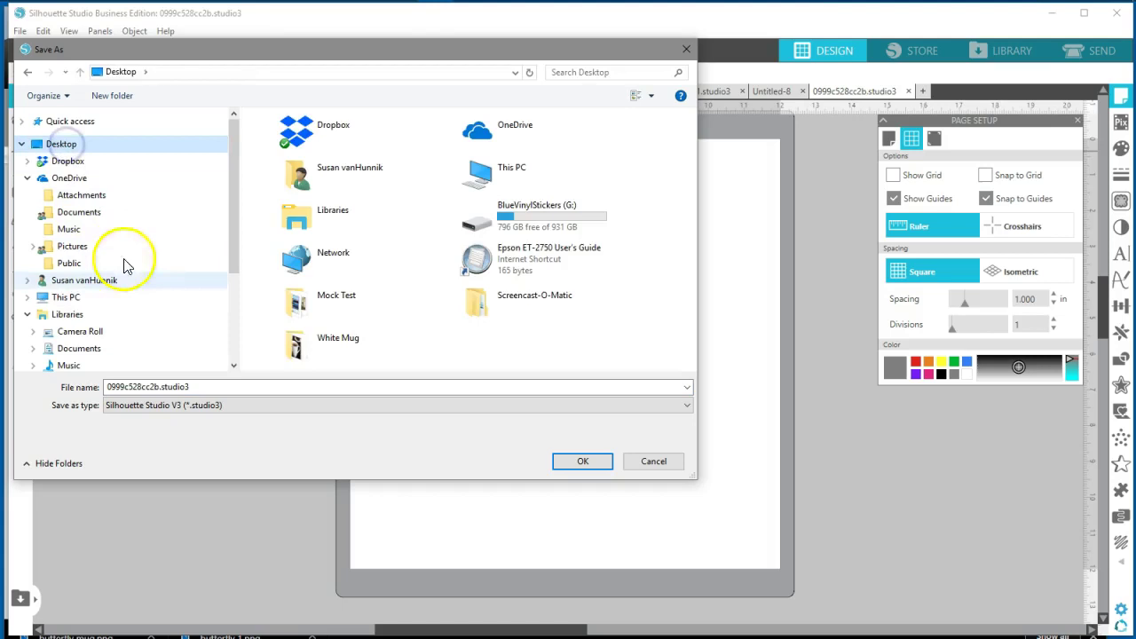
left_click(346, 344)
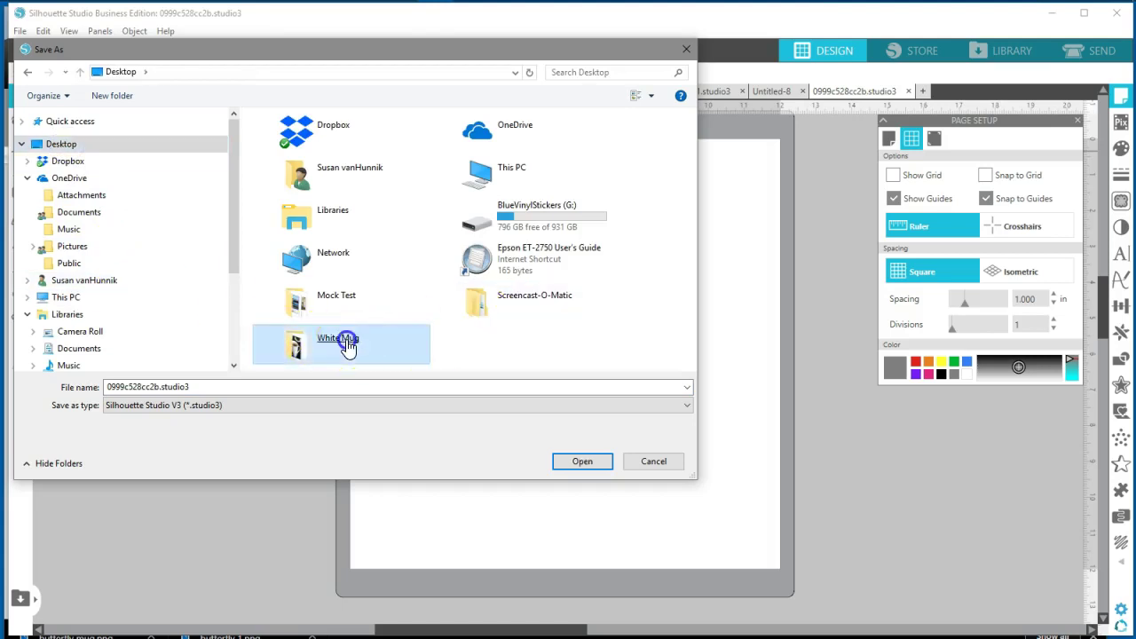
double_click(346, 344)
left_click(412, 408)
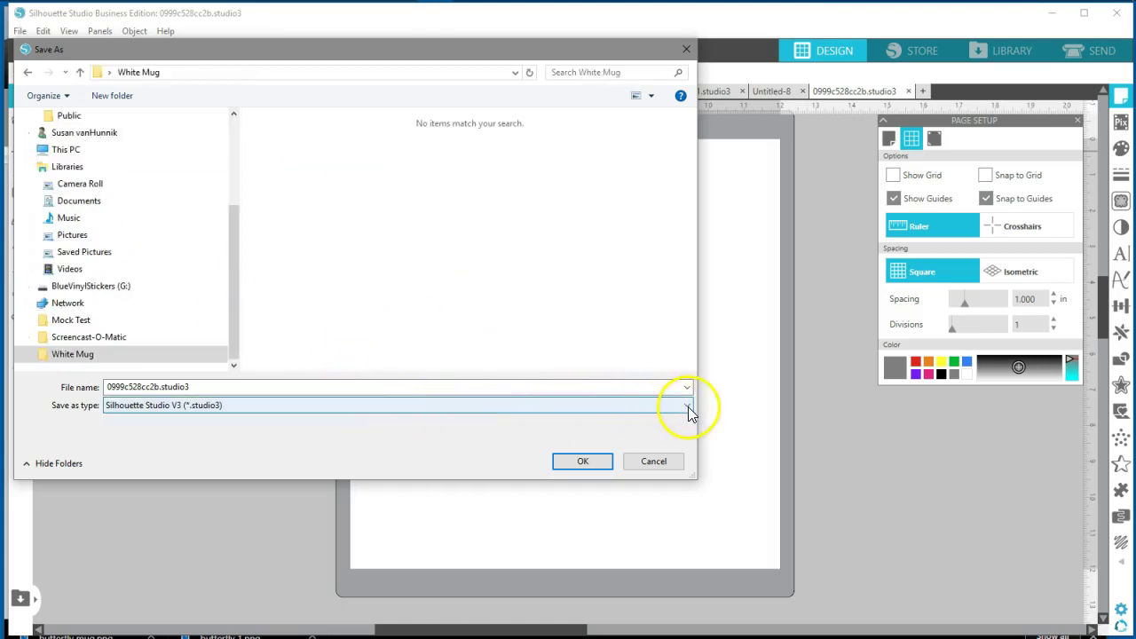
left_click(629, 406)
left_click(140, 463)
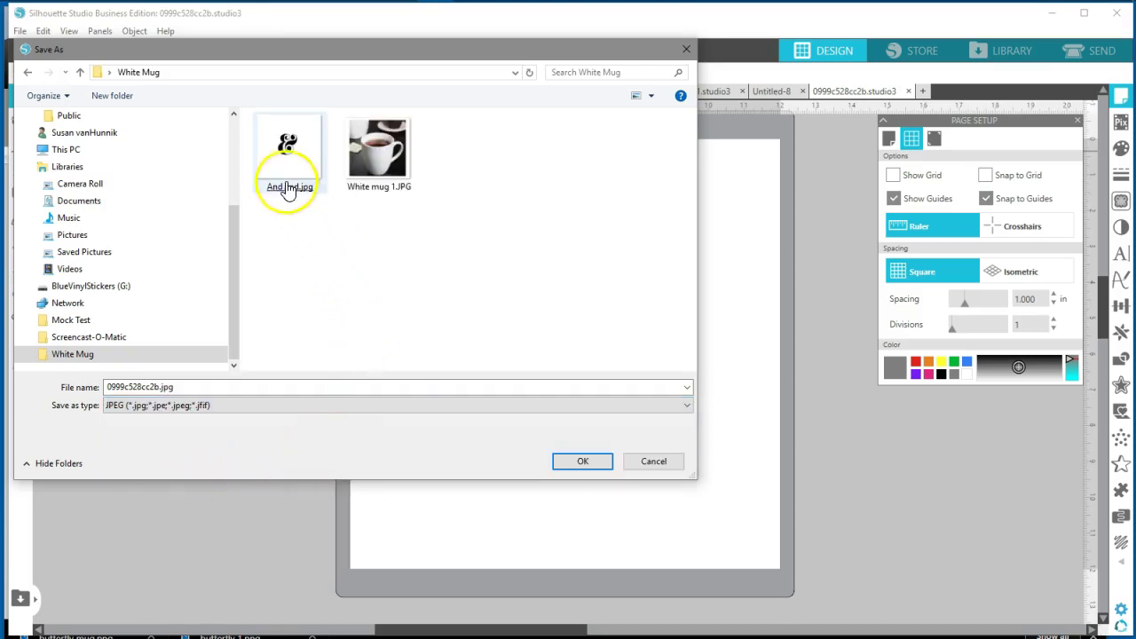
double_click(287, 192)
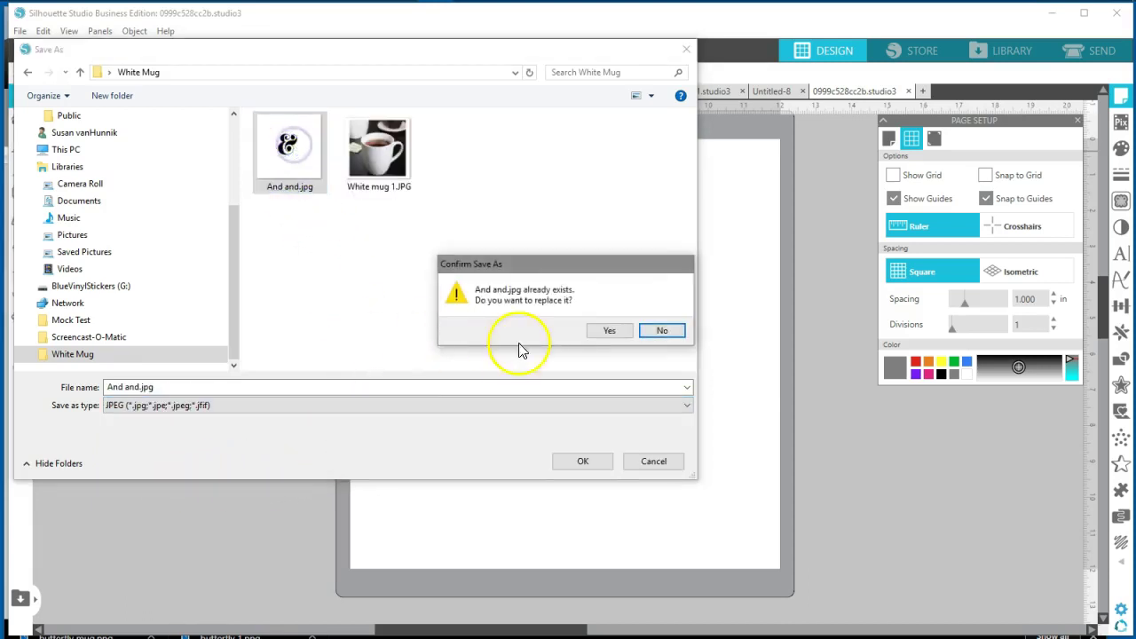
left_click(611, 331)
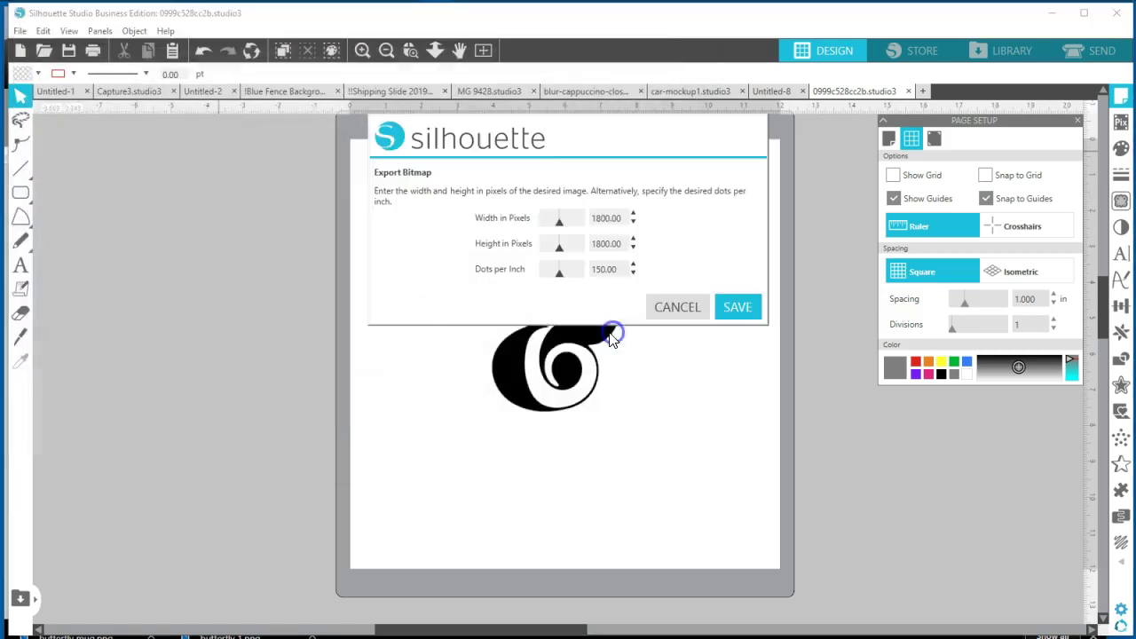
left_click(736, 309)
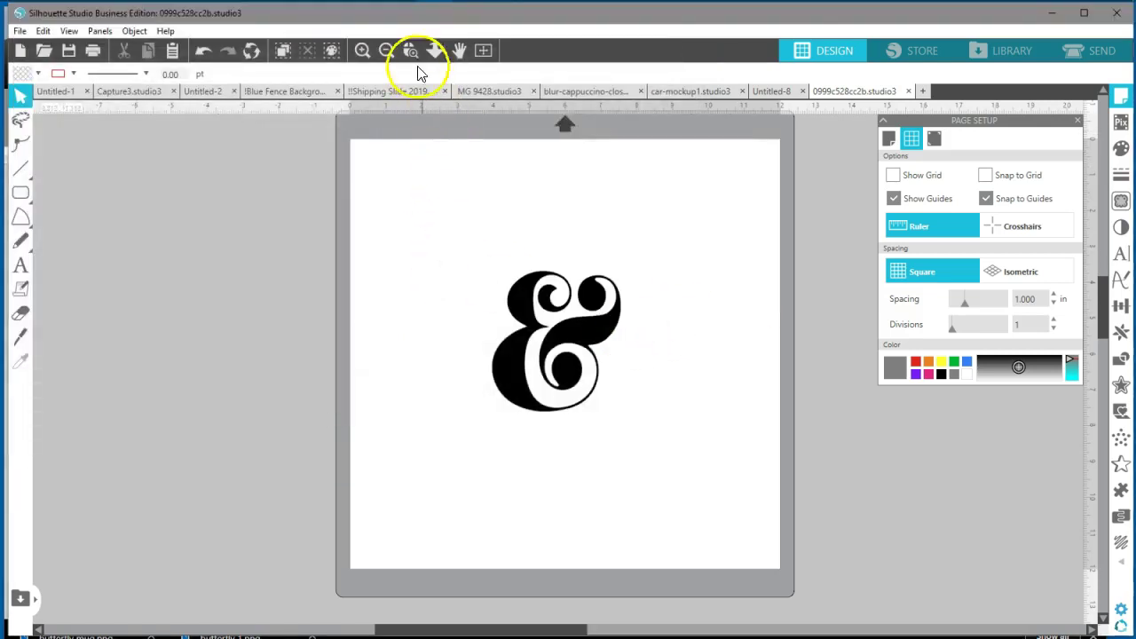
- Open the White Mug folder maximized and confirm And and.jpg is 1800 × 1800, 78.8 KB
left_click_drag(375, 18, 406, 21)
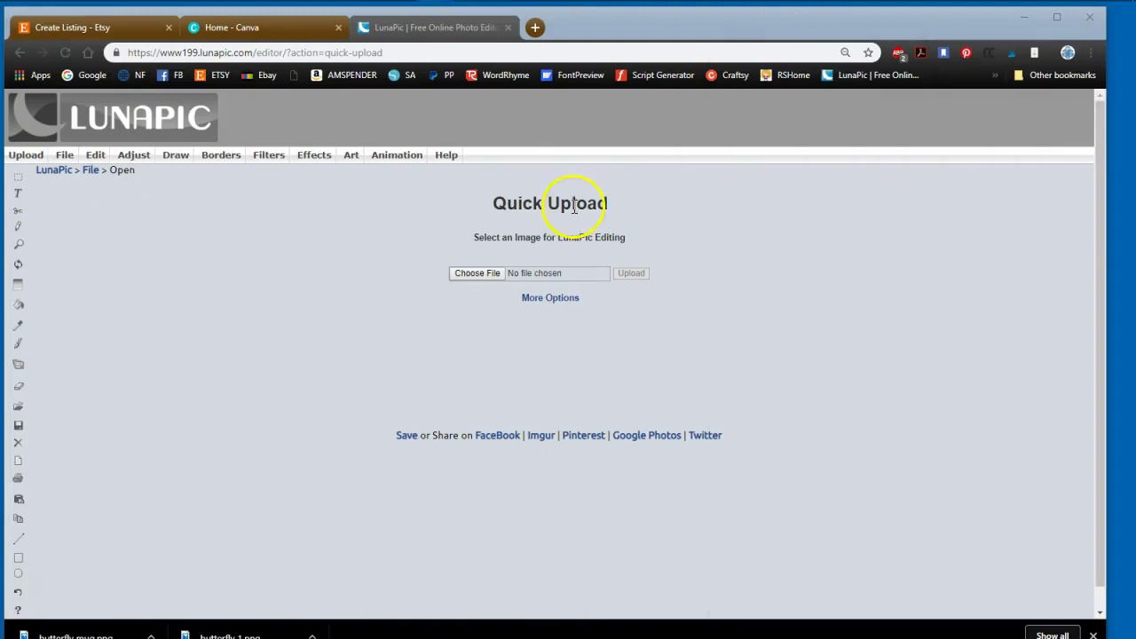
left_click_drag(642, 30, 0, 42)
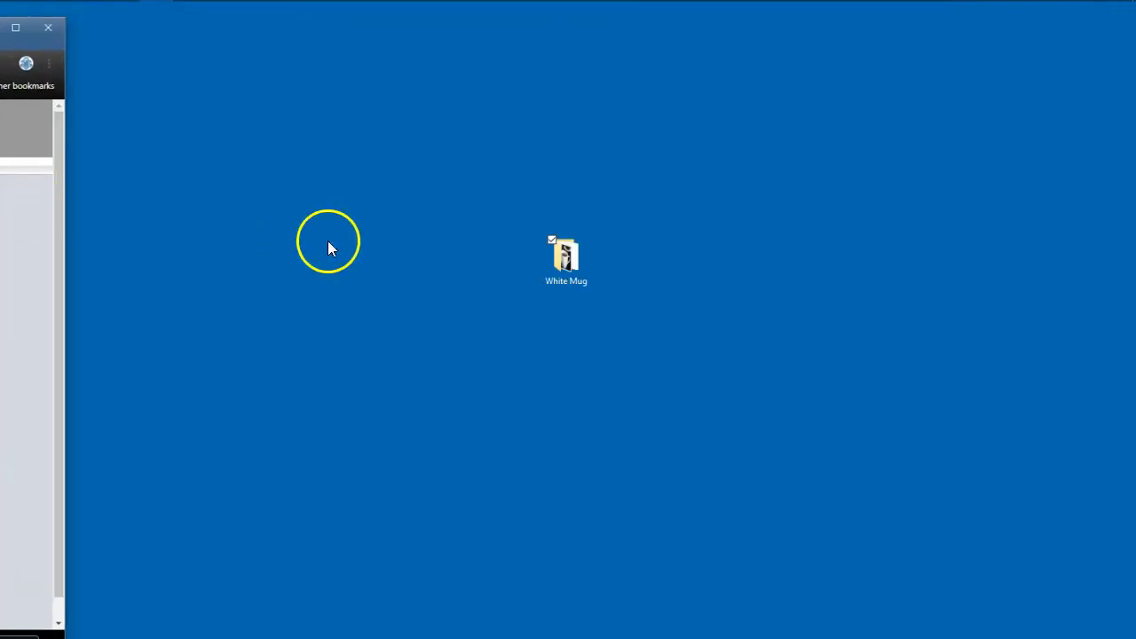
left_click(566, 255)
double_click(566, 256)
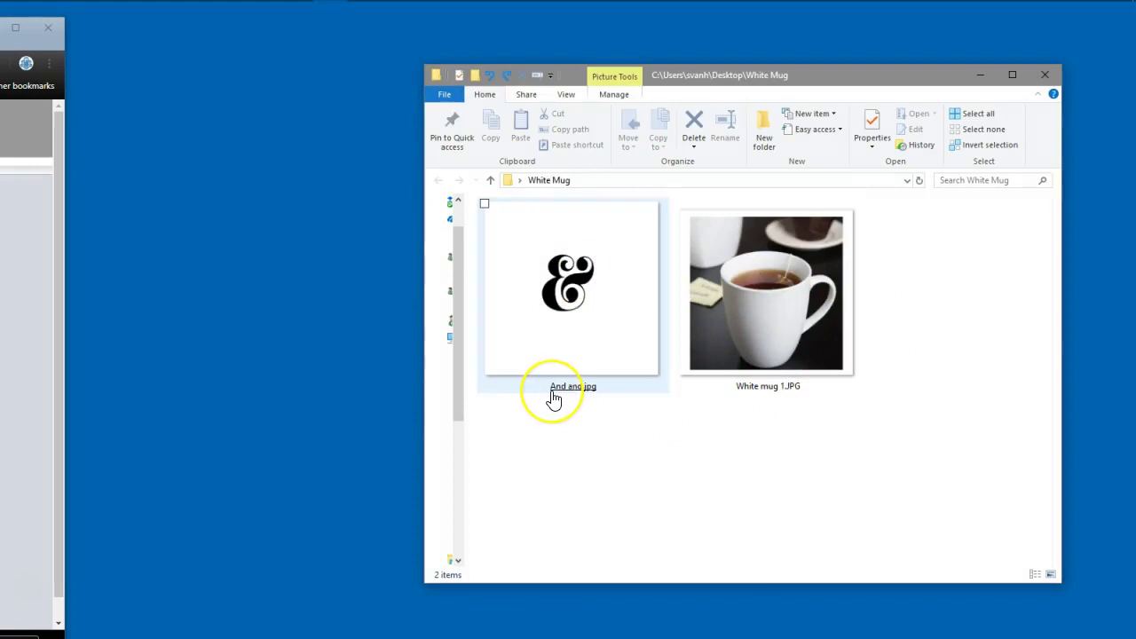
mouse_move(553, 398)
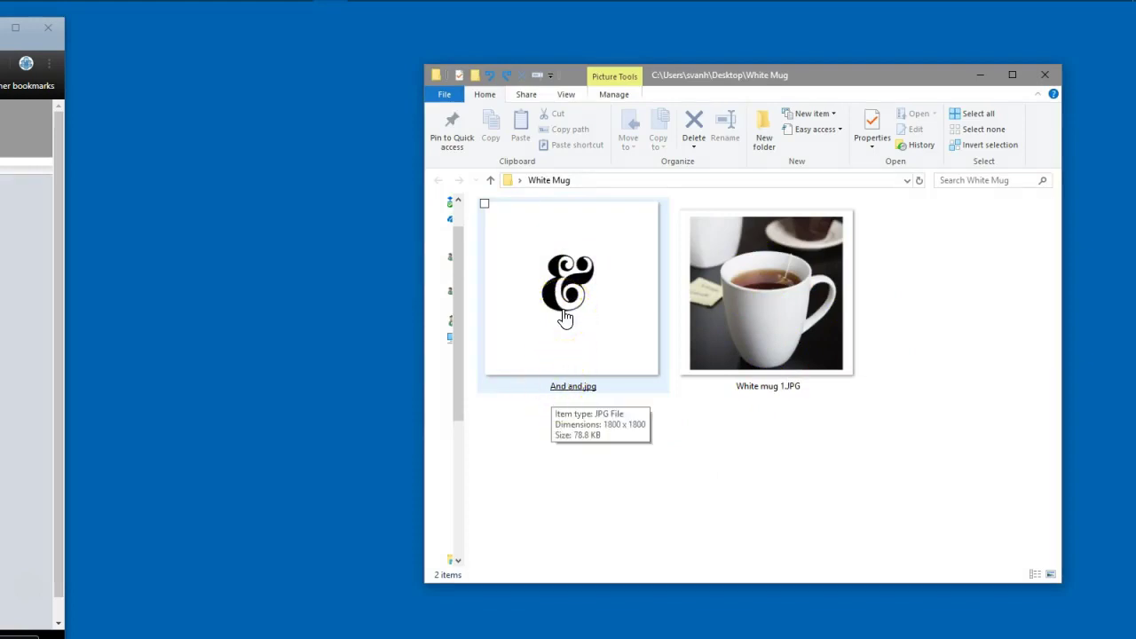
left_click(730, 347)
left_click(616, 385)
left_click(696, 402)
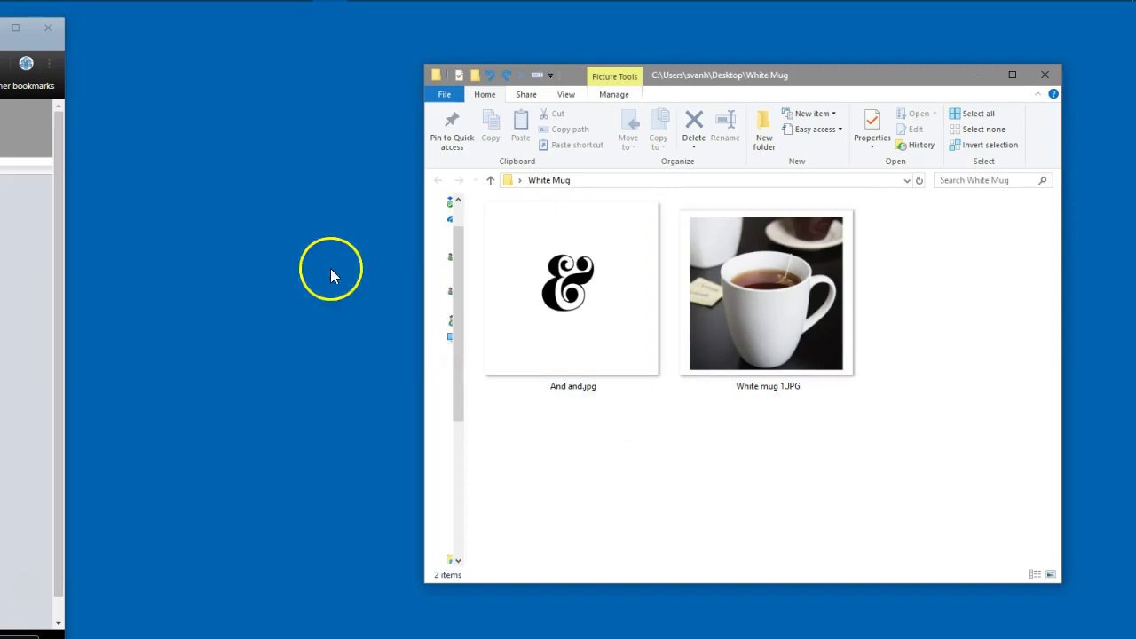
left_click(1012, 75)
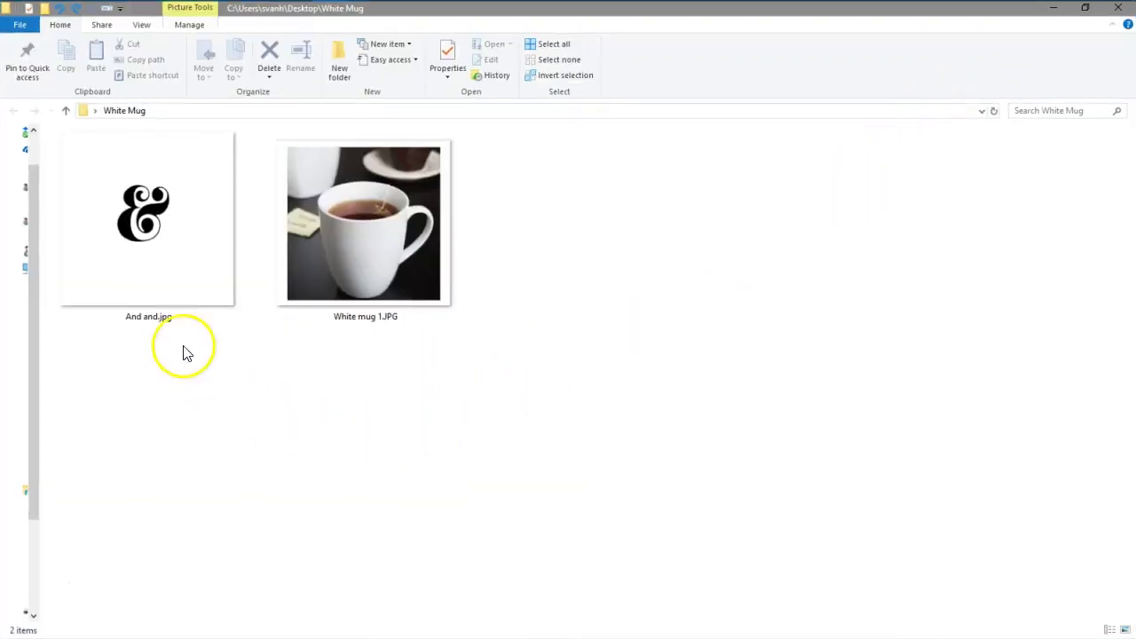
mouse_move(148, 232)
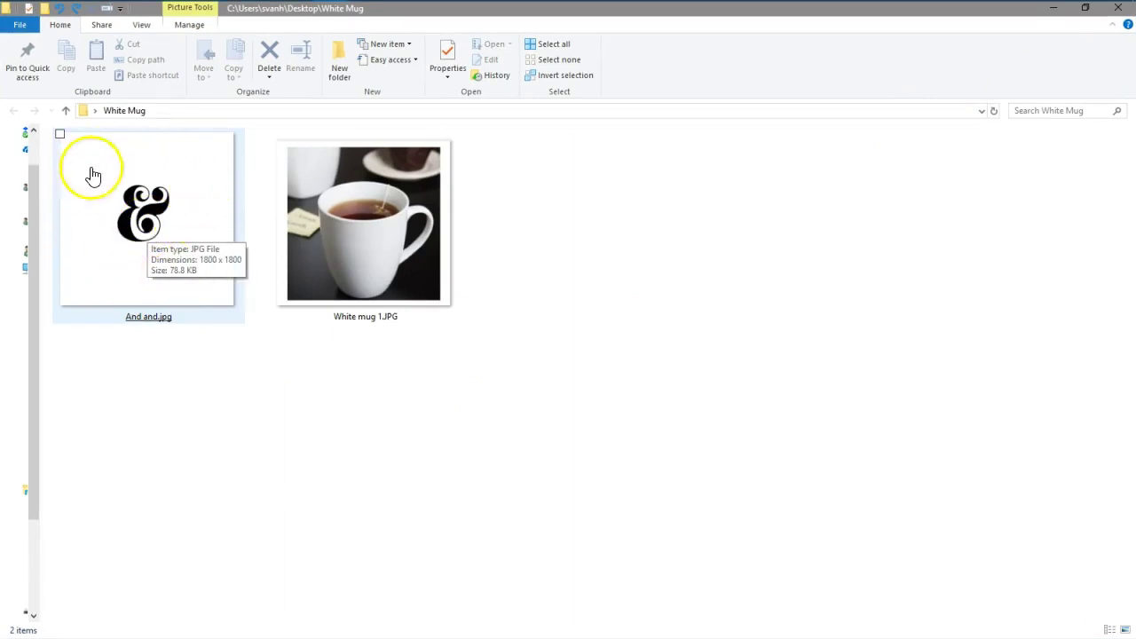
- Open And and.jpg in Windows Photos and switch to cropping
double_click(146, 229)
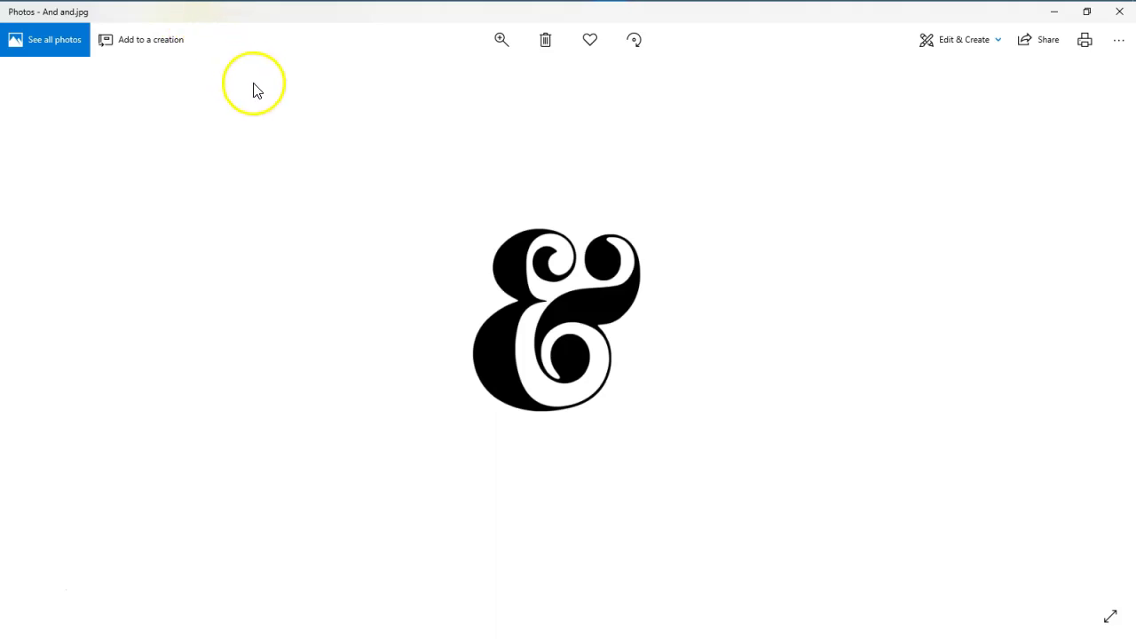
left_click(956, 44)
left_click(927, 85)
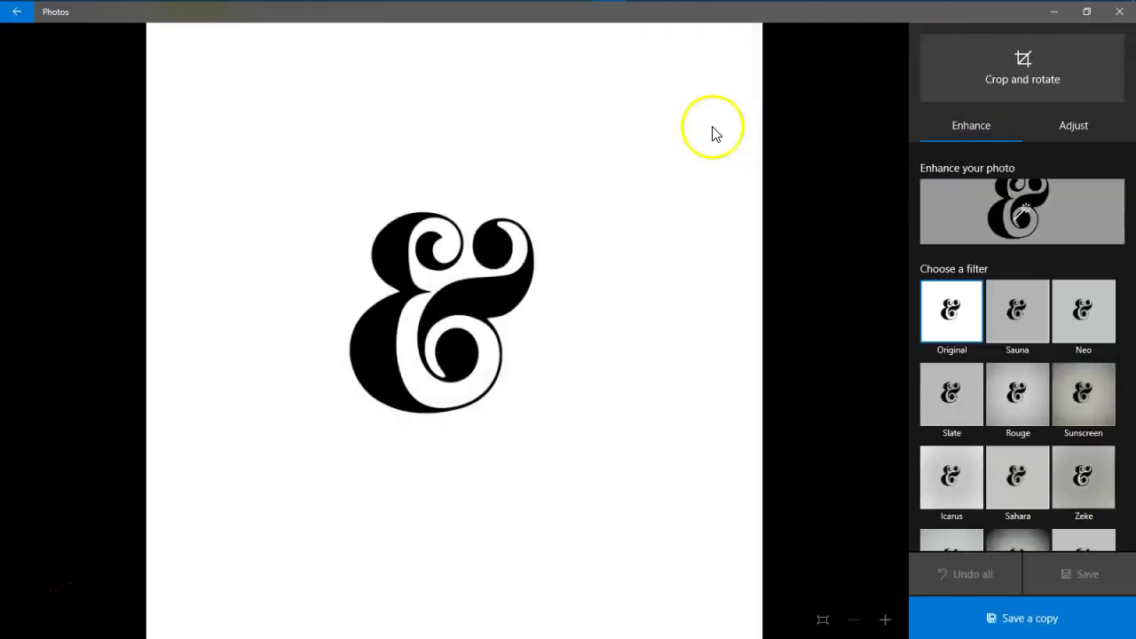
left_click(1008, 78)
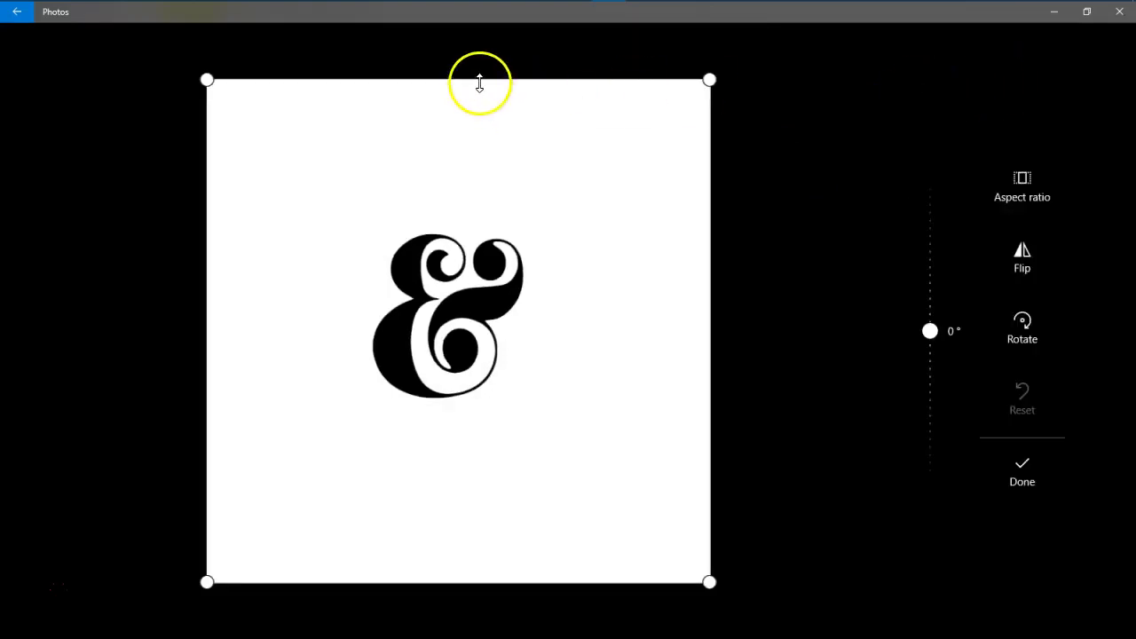
- Trim the top, sides and bottom so the crop fits tightly around the ampersand
left_click_drag(479, 83, 479, 225)
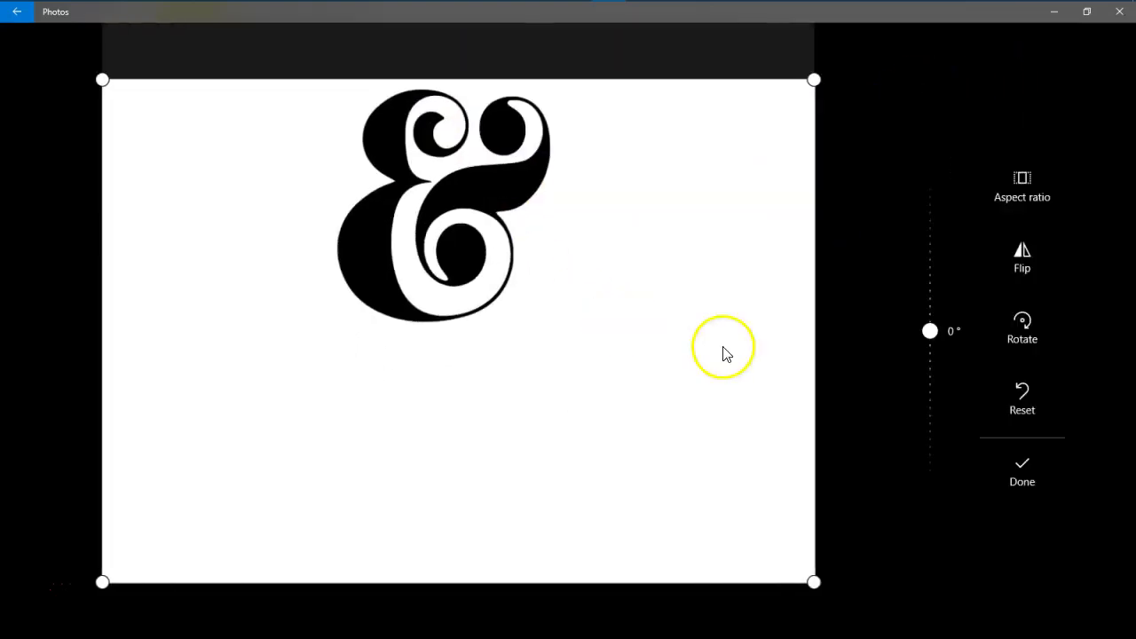
left_click_drag(814, 274, 609, 264)
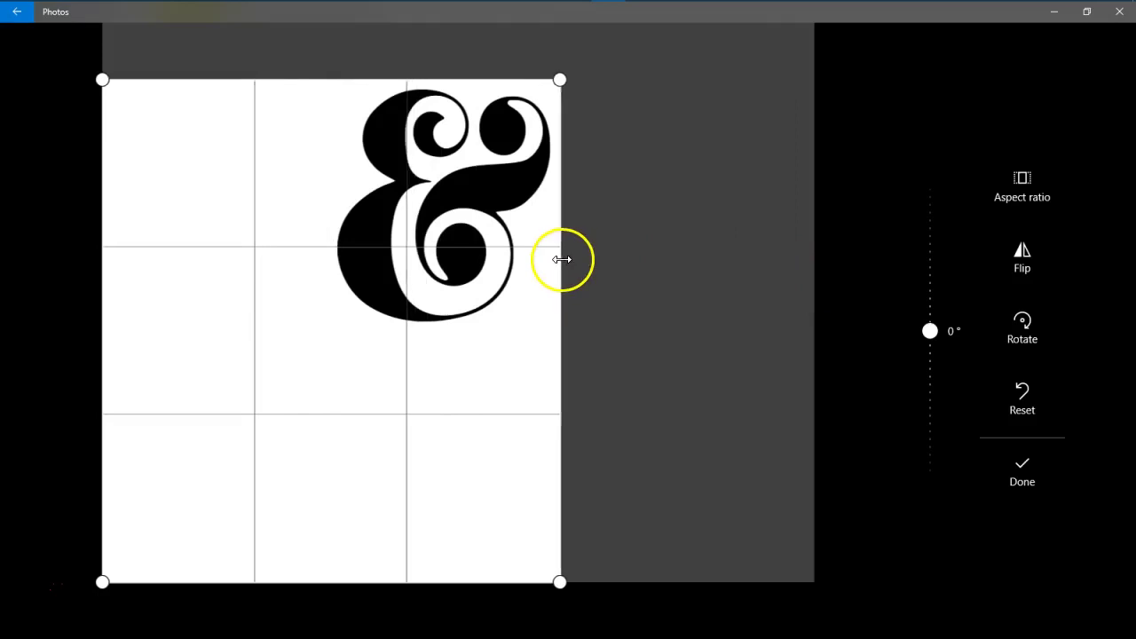
left_click_drag(561, 259, 553, 257)
left_click_drag(228, 263, 453, 257)
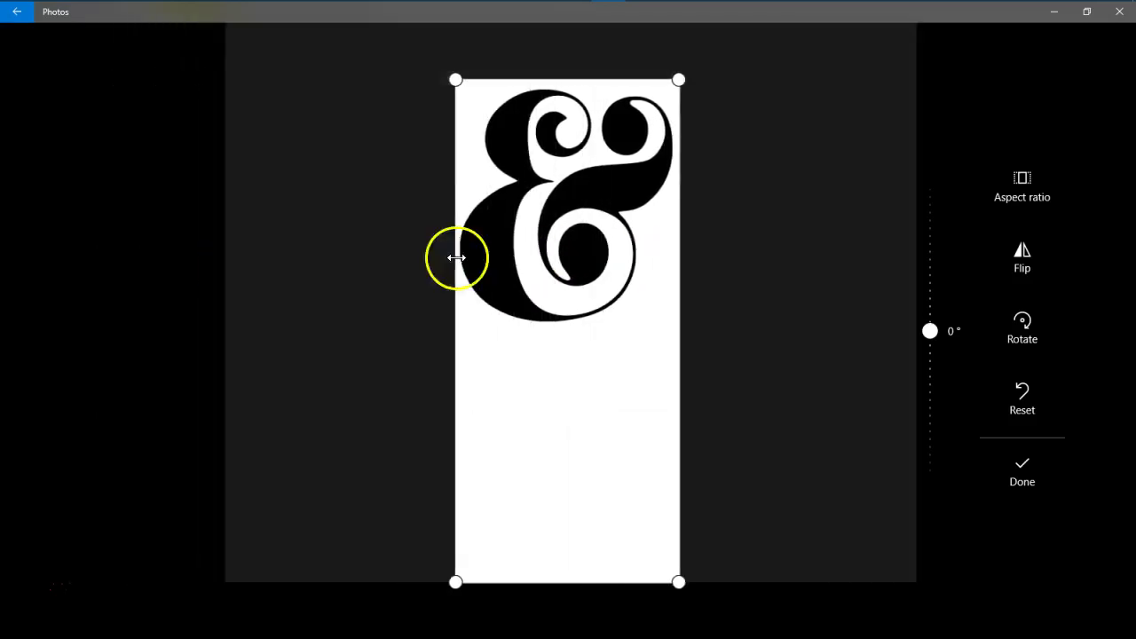
left_click_drag(449, 580, 434, 323)
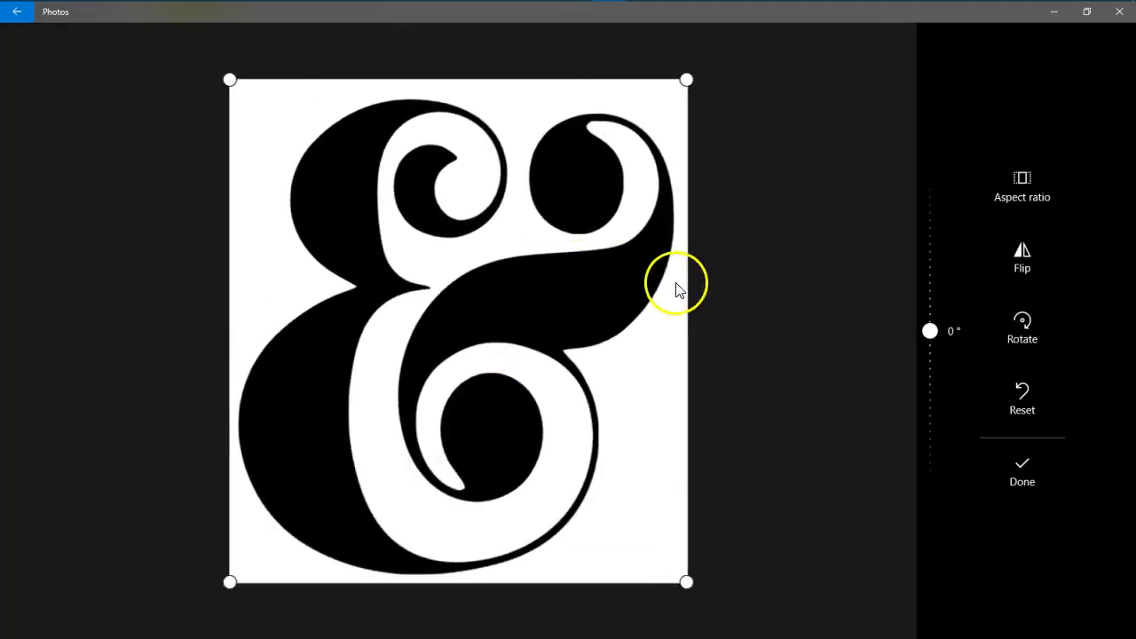
left_click_drag(690, 289, 683, 288)
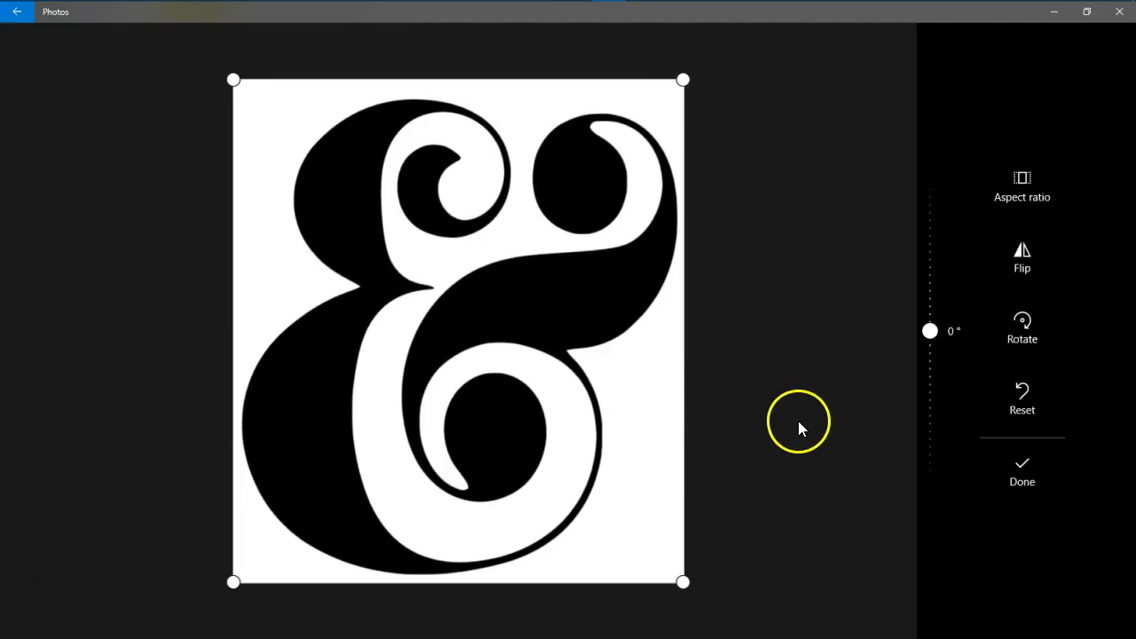
- Apply the crop and save it as a copy named 'and and croped.jpg' in White Mug
left_click(1029, 479)
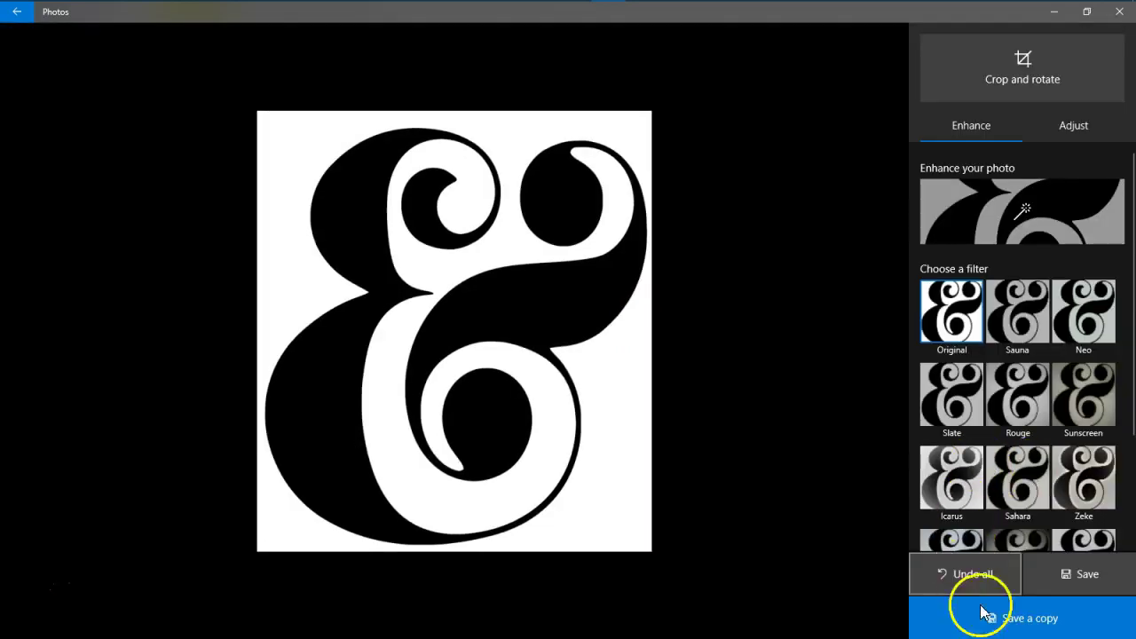
left_click(1029, 618)
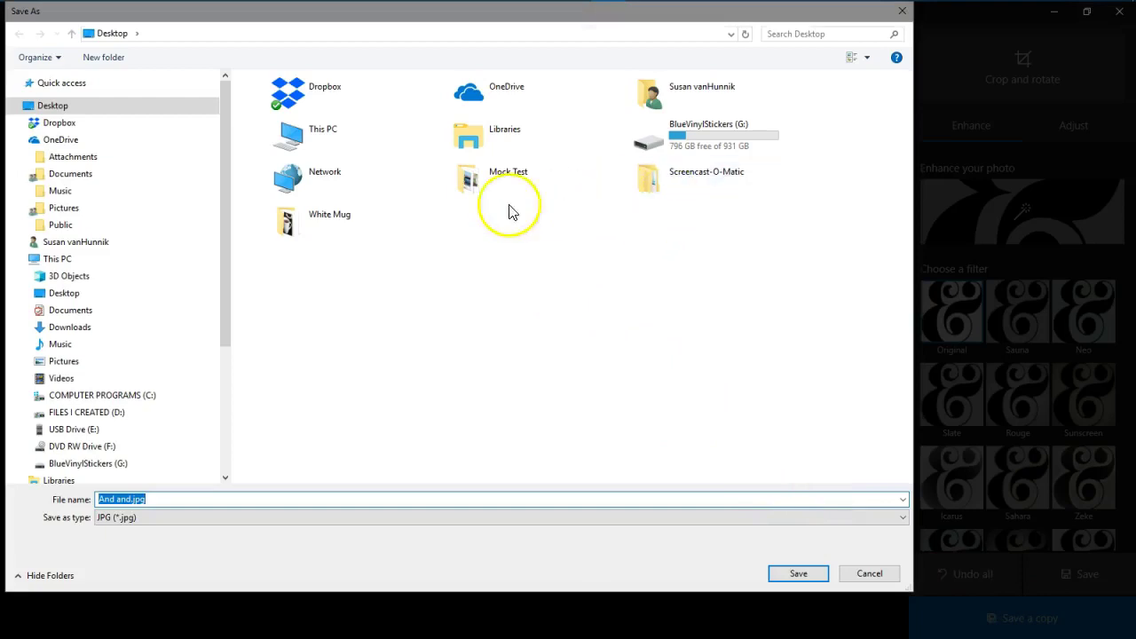
double_click(335, 220)
left_click(59, 499)
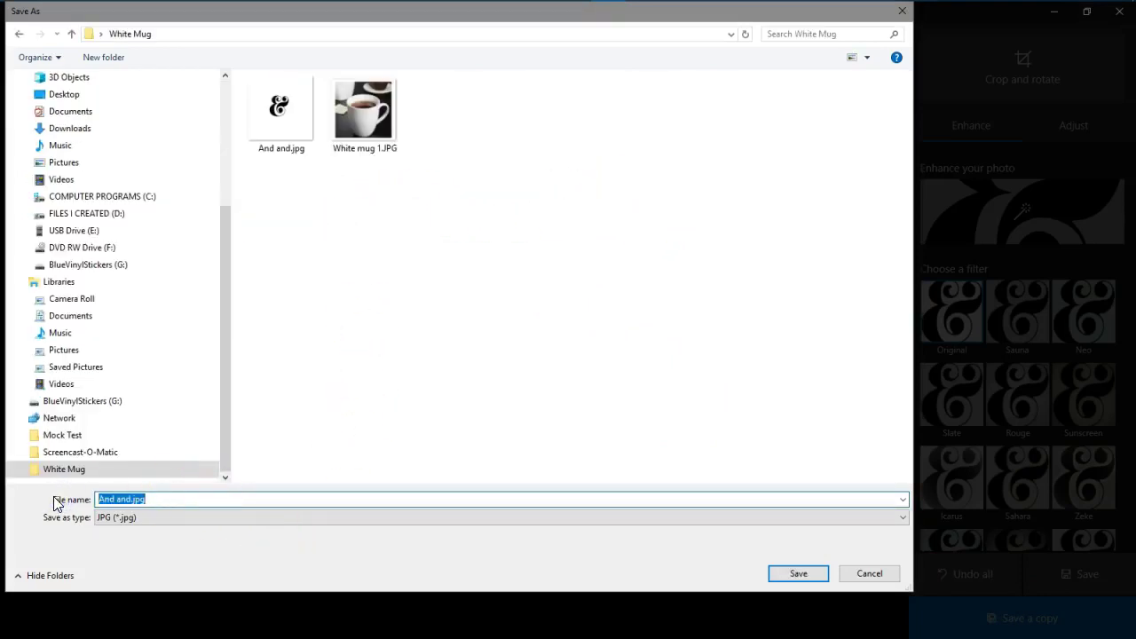
type("and and")
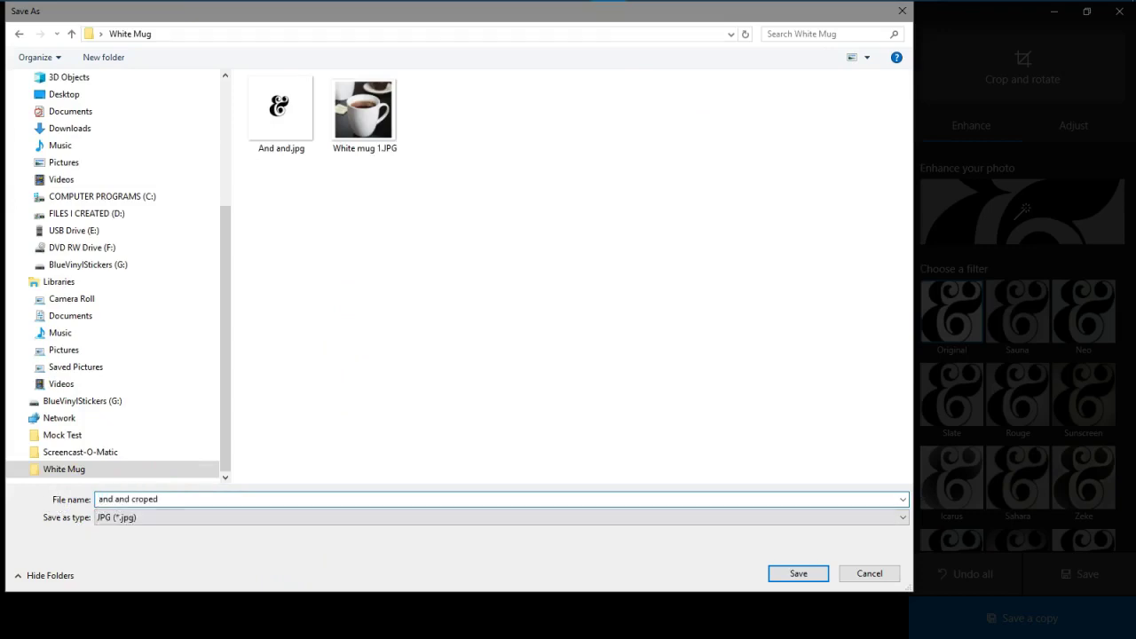
left_click(798, 573)
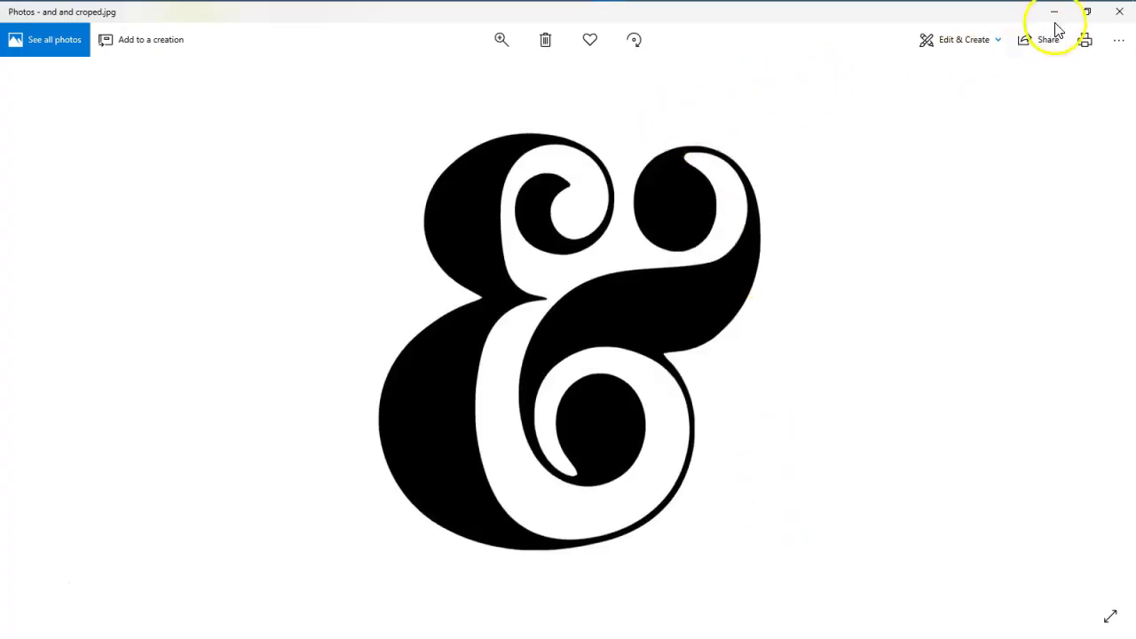
- Close Photos and the White Mug folder, and bring the LunaPic browser window back on screen
left_click(1117, 15)
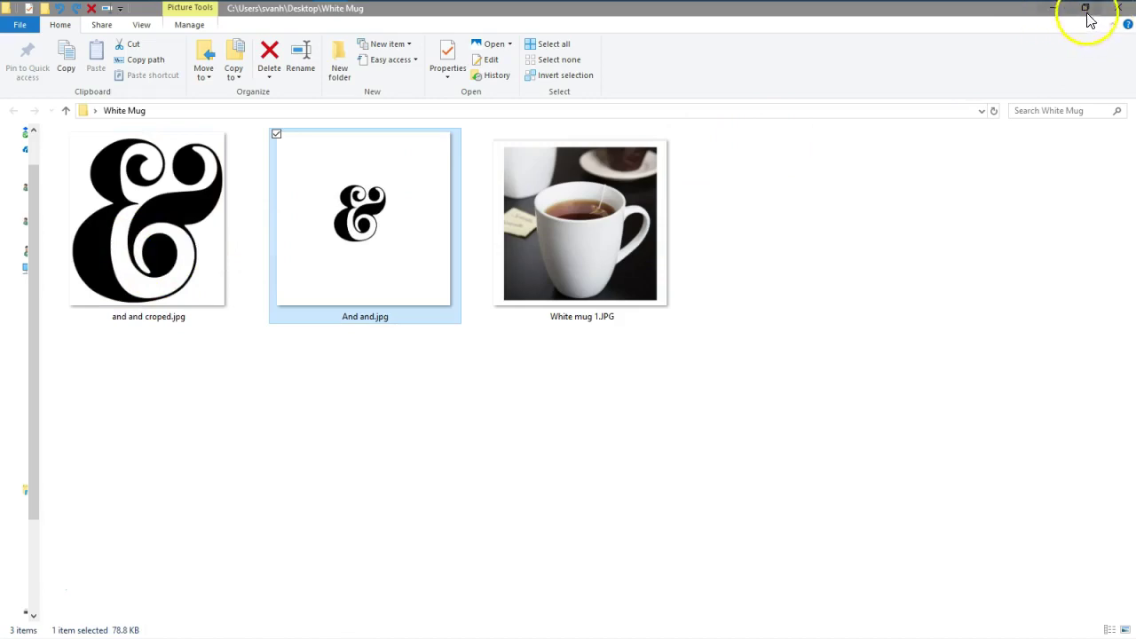
left_click(1118, 8)
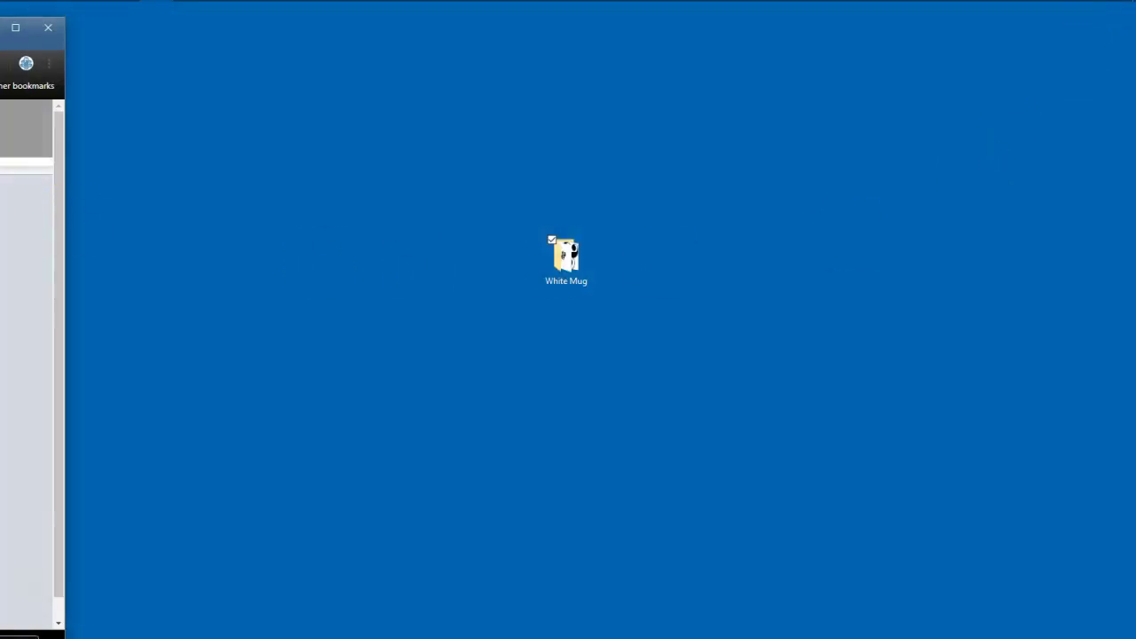
left_click_drag(0, 27, 766, 23)
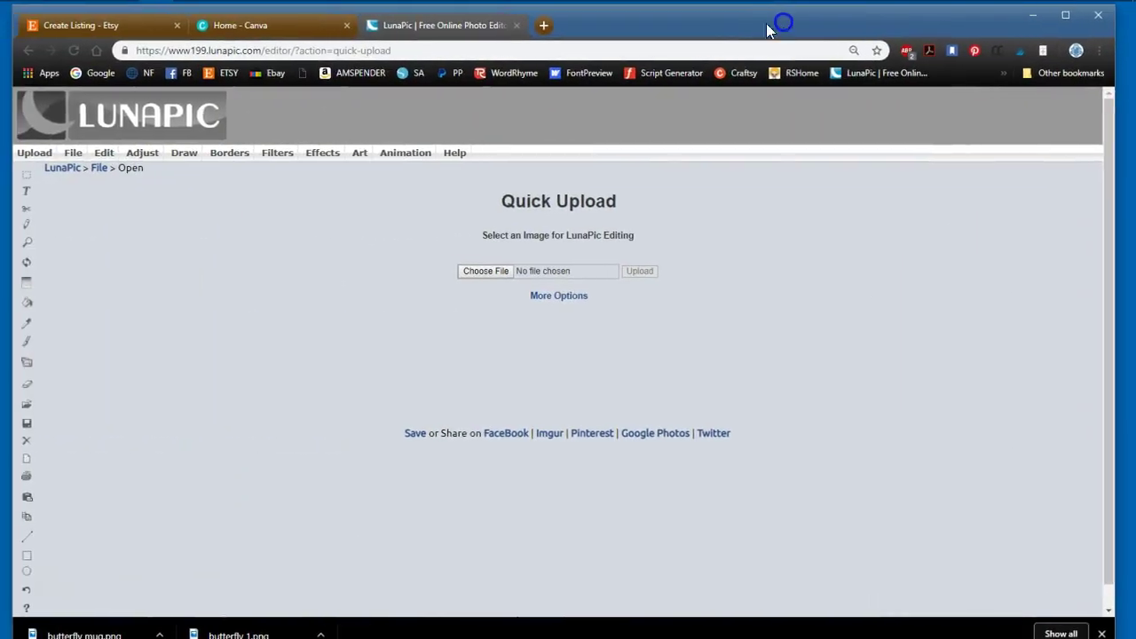
- Maximize the browser and upload 'and and croped.jpg' from White Mug into LunaPic
left_click(1065, 15)
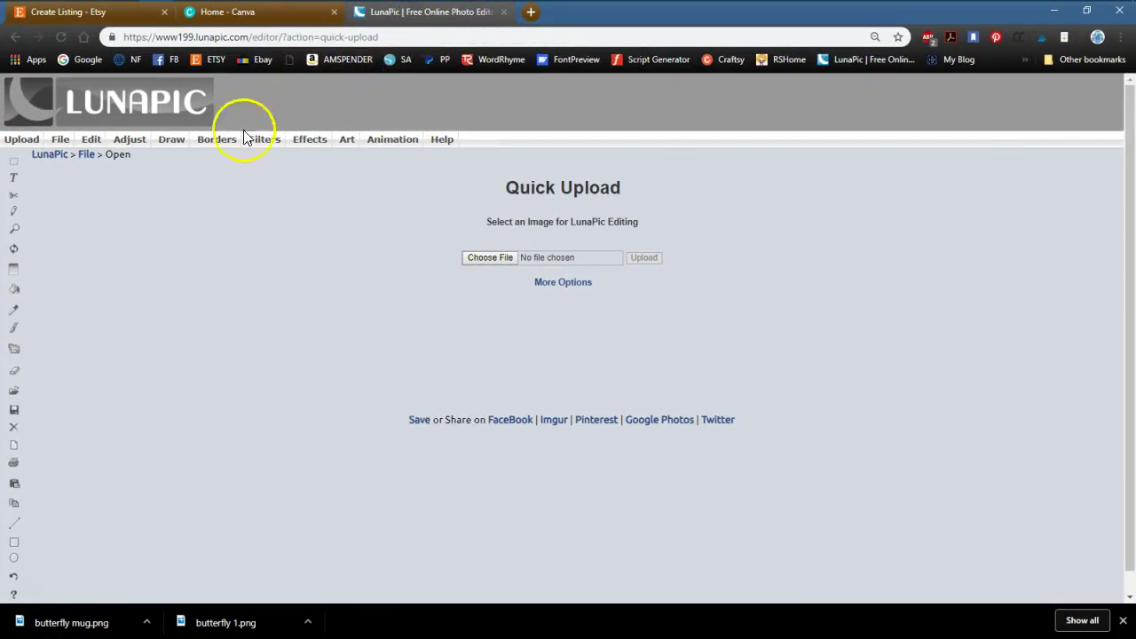
left_click(25, 142)
left_click(488, 257)
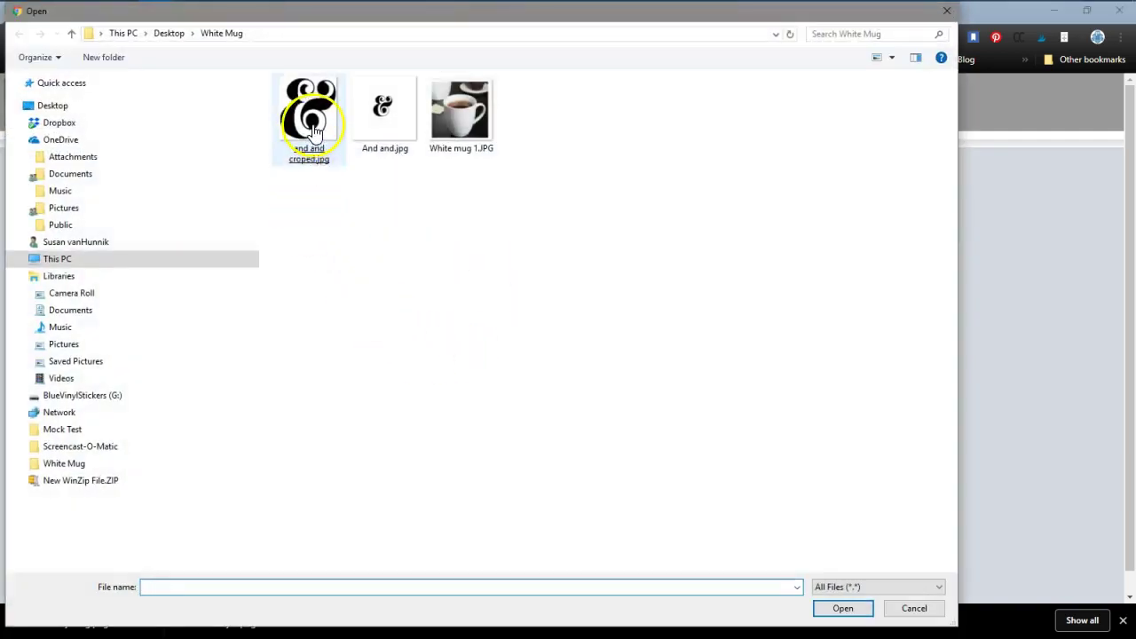
double_click(312, 120)
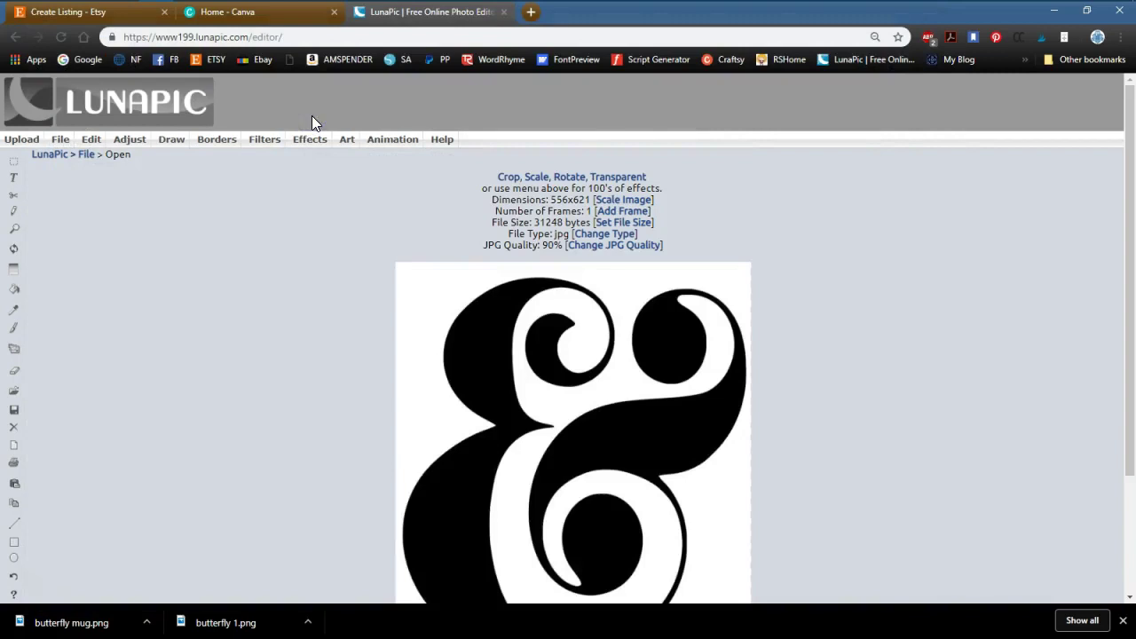
scroll(863, 352, "down", 1)
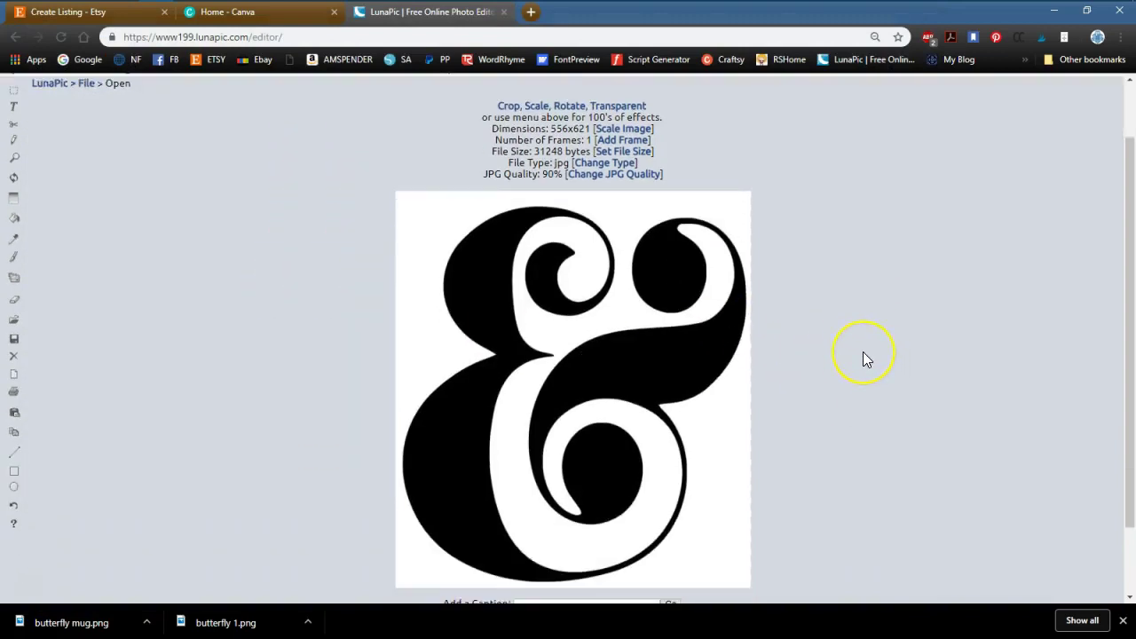
scroll(863, 353, "down", 1)
scroll(862, 359, "up", 2)
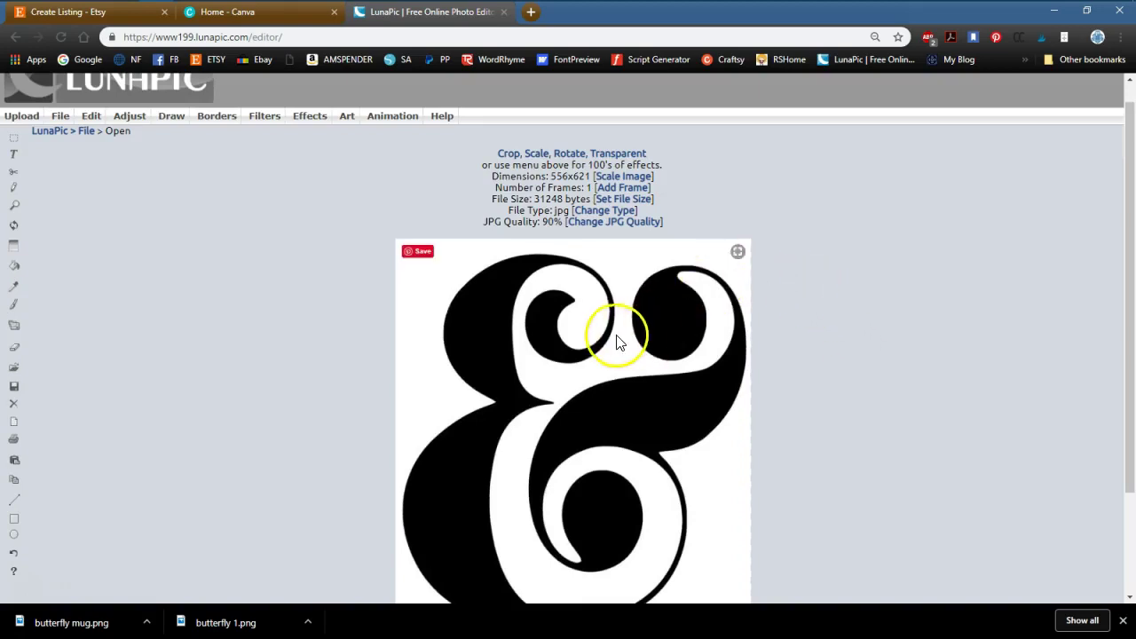
- Make the ampersand's white background transparent in LunaPic
left_click(620, 156)
scroll(778, 254, "down", 2)
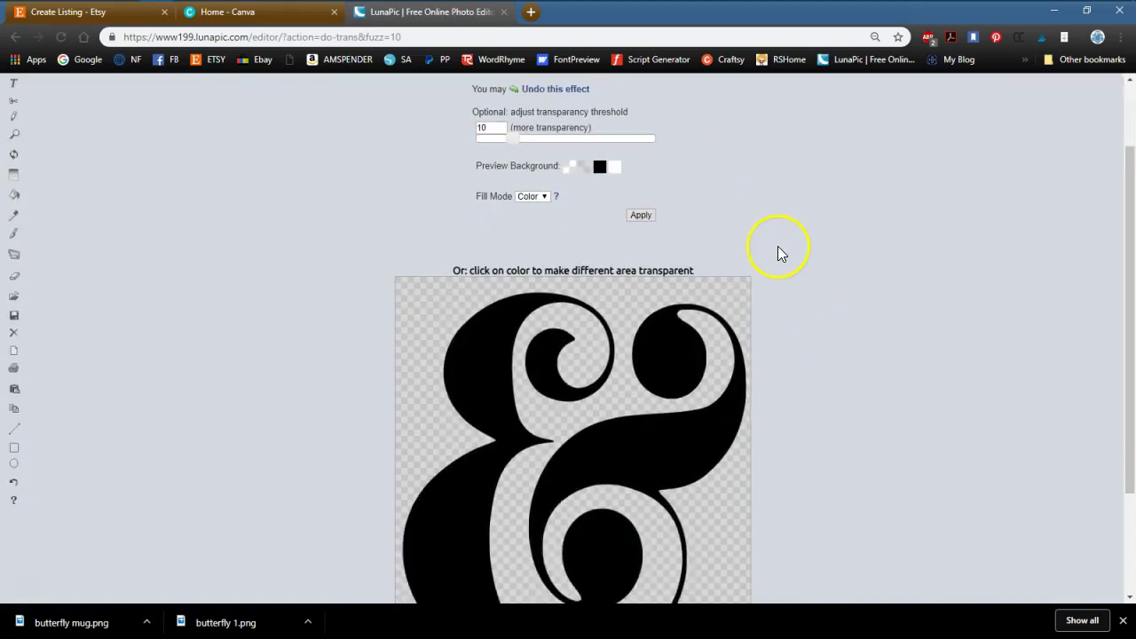
scroll(772, 355, "down", 3)
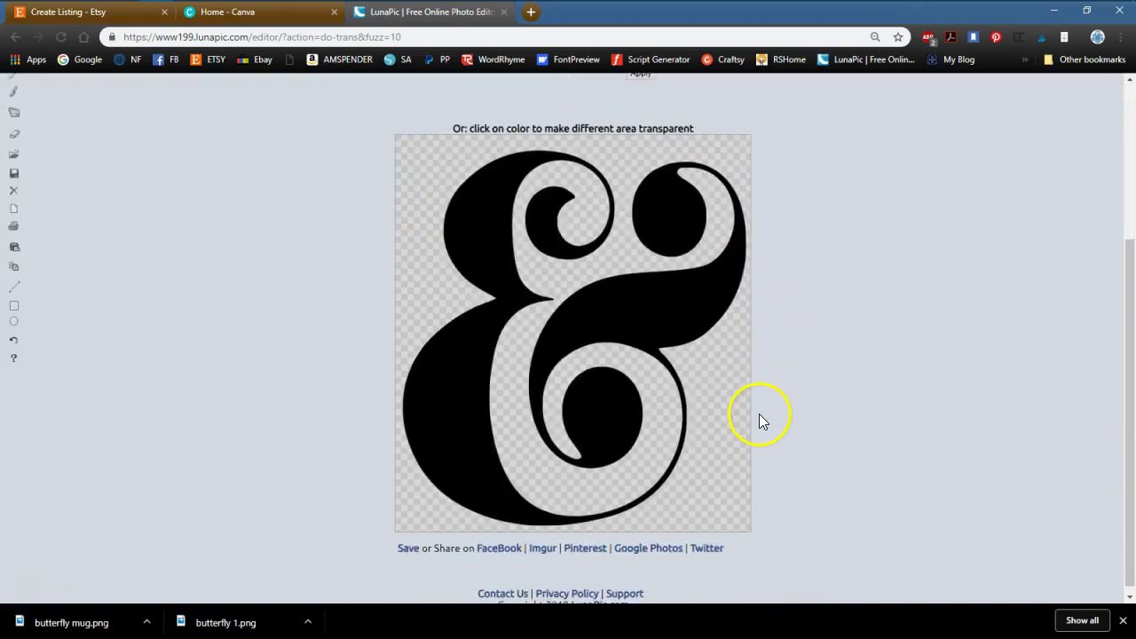
scroll(758, 419, "up", 5)
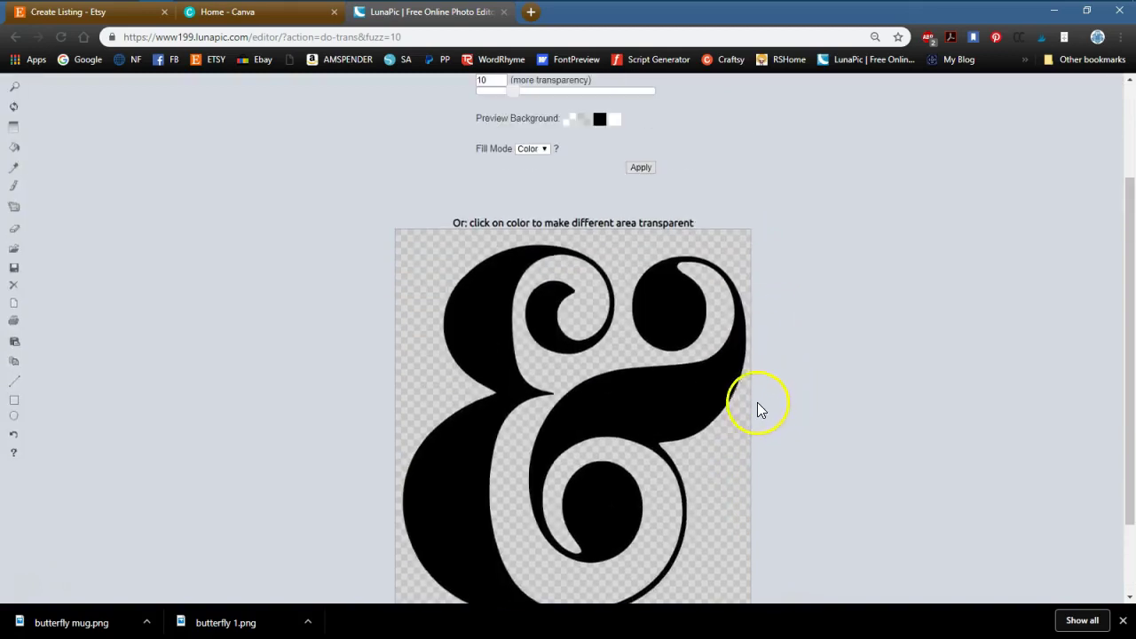
- Save the result as the PNG 'and and transparent.png' in the White Mug folder
left_click(59, 139)
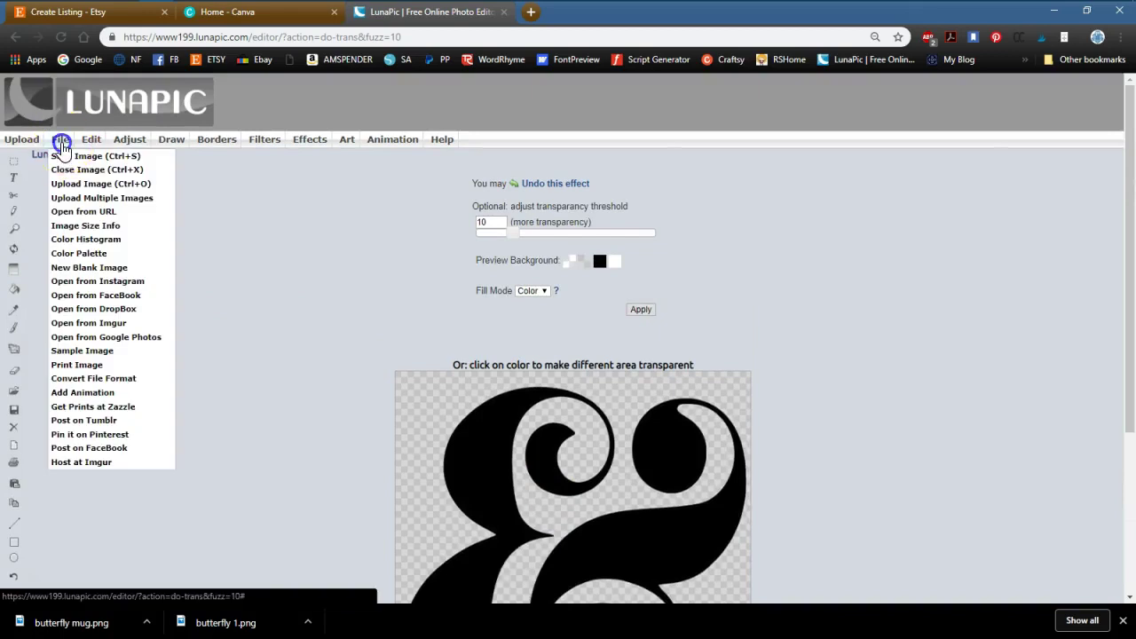
left_click(65, 157)
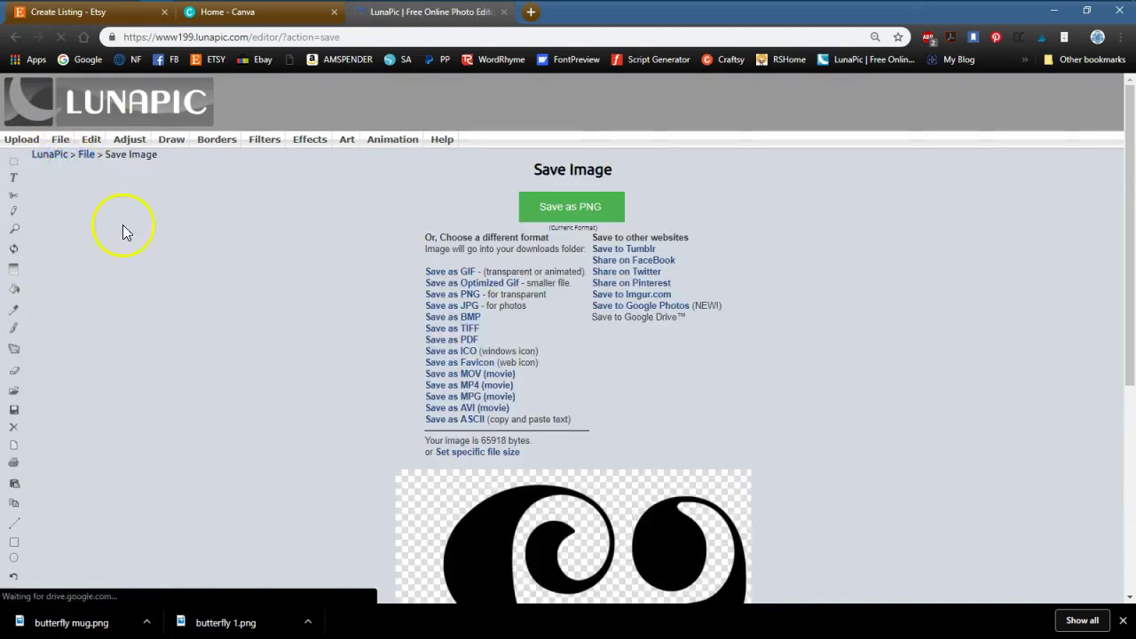
left_click(581, 206)
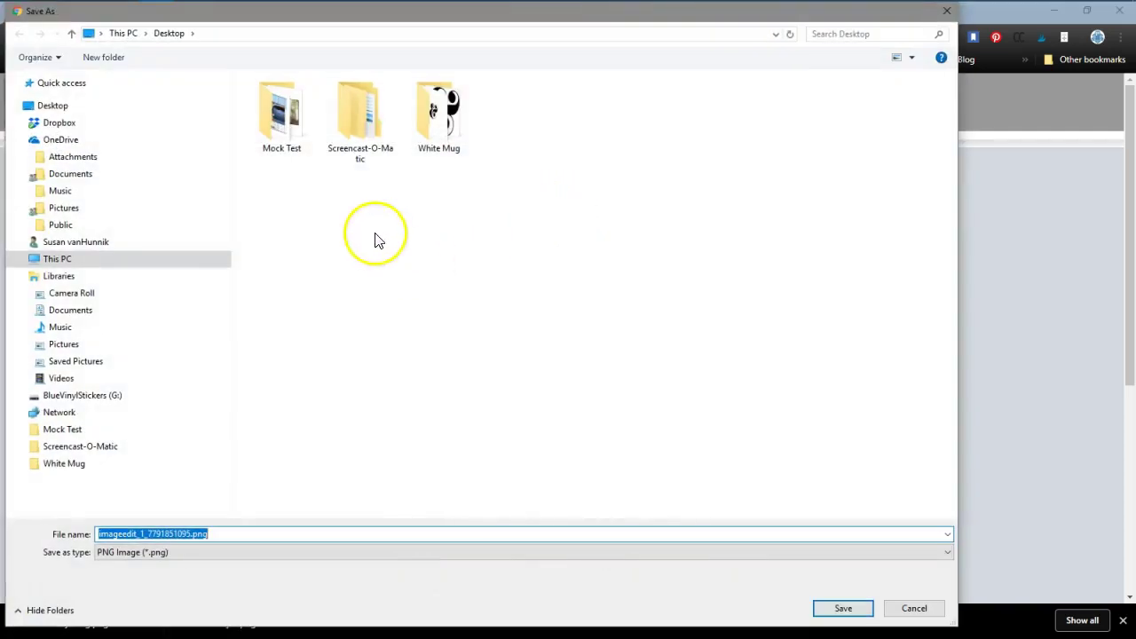
double_click(434, 113)
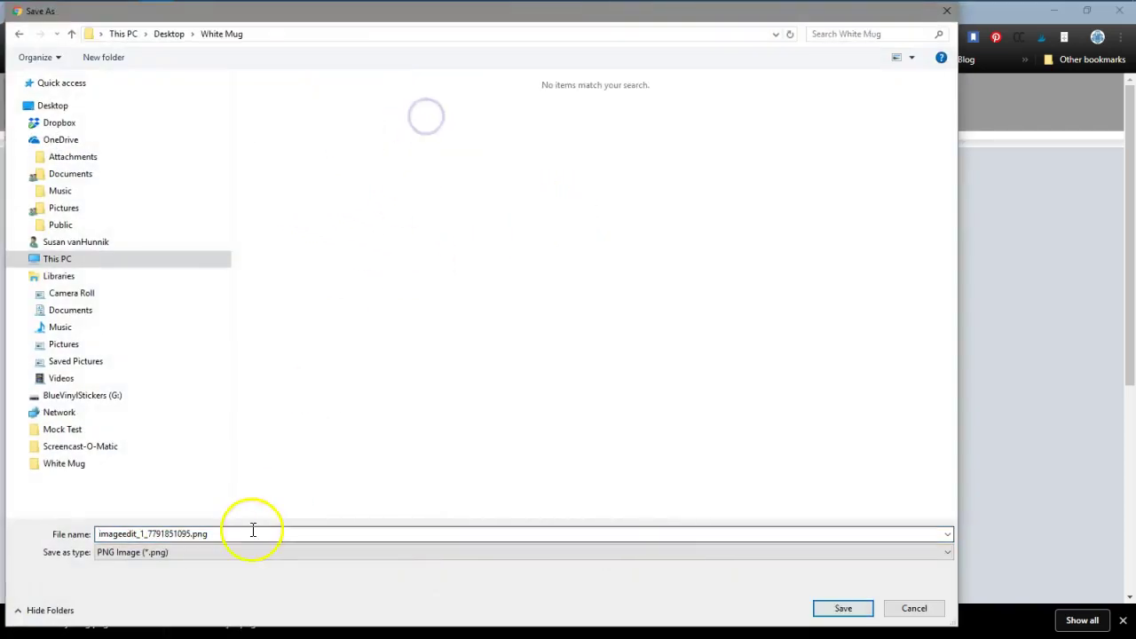
double_click(188, 533)
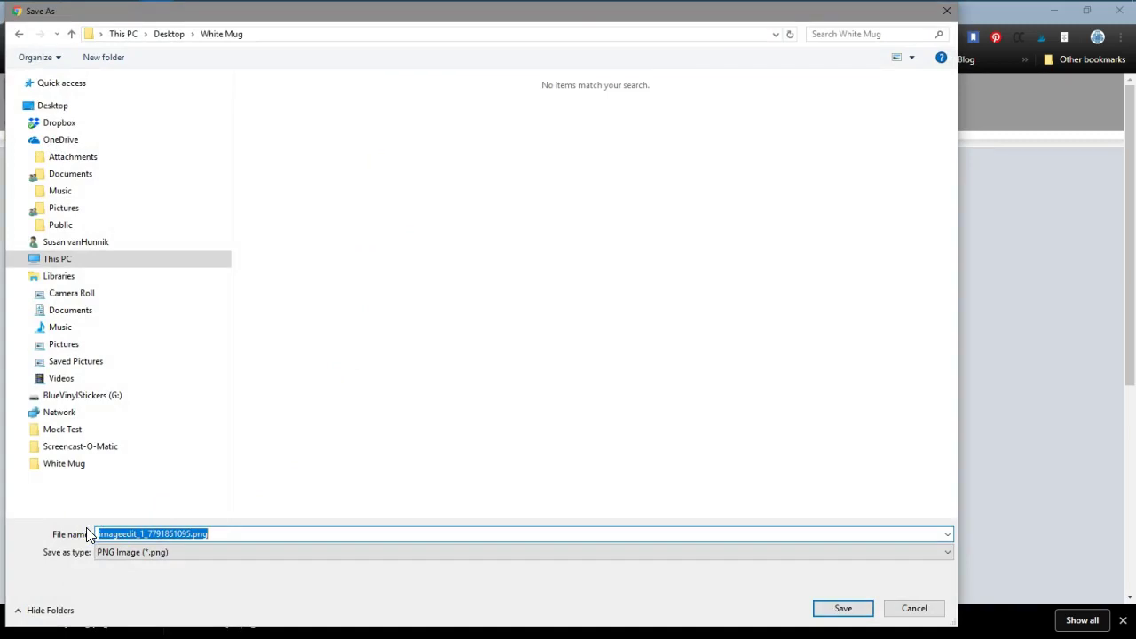
type("an")
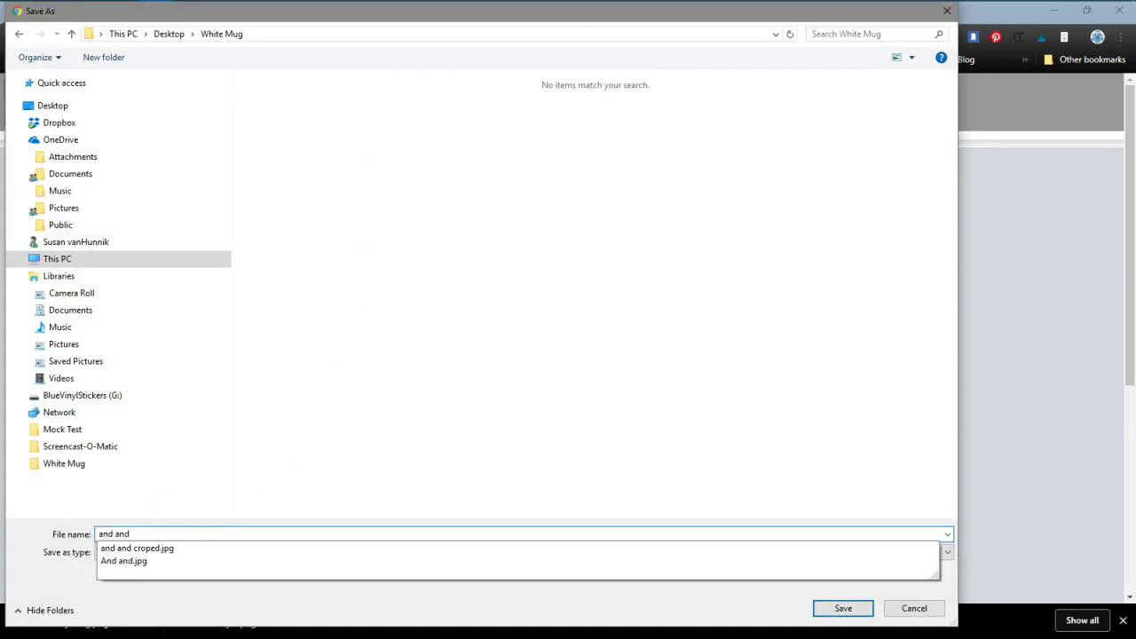
type("d and ")
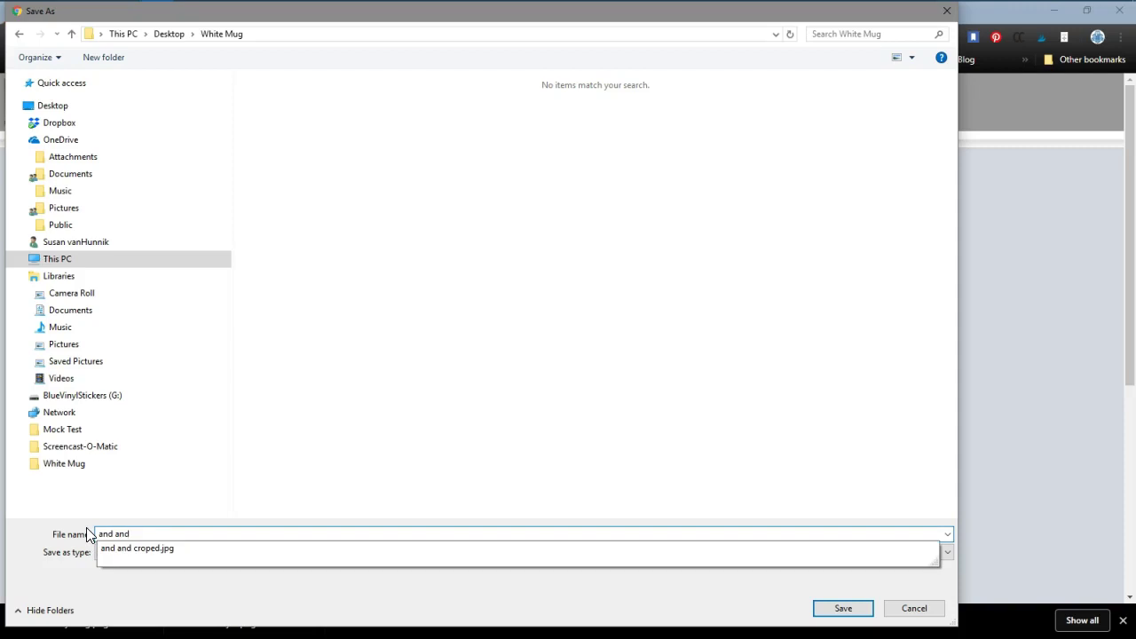
type("tansparent")
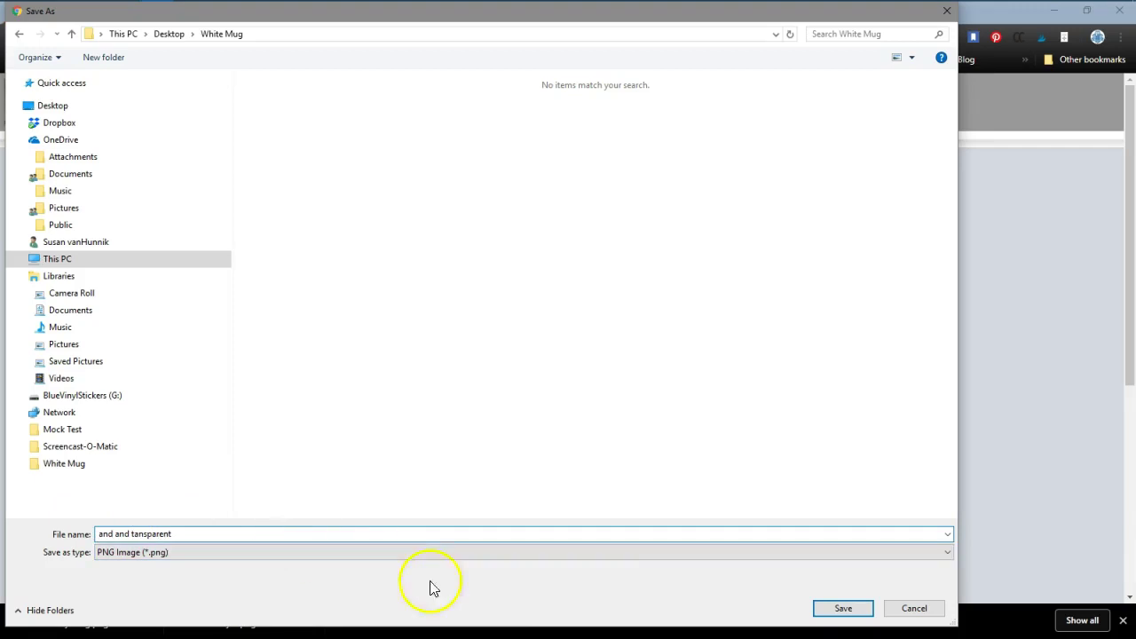
left_click(841, 608)
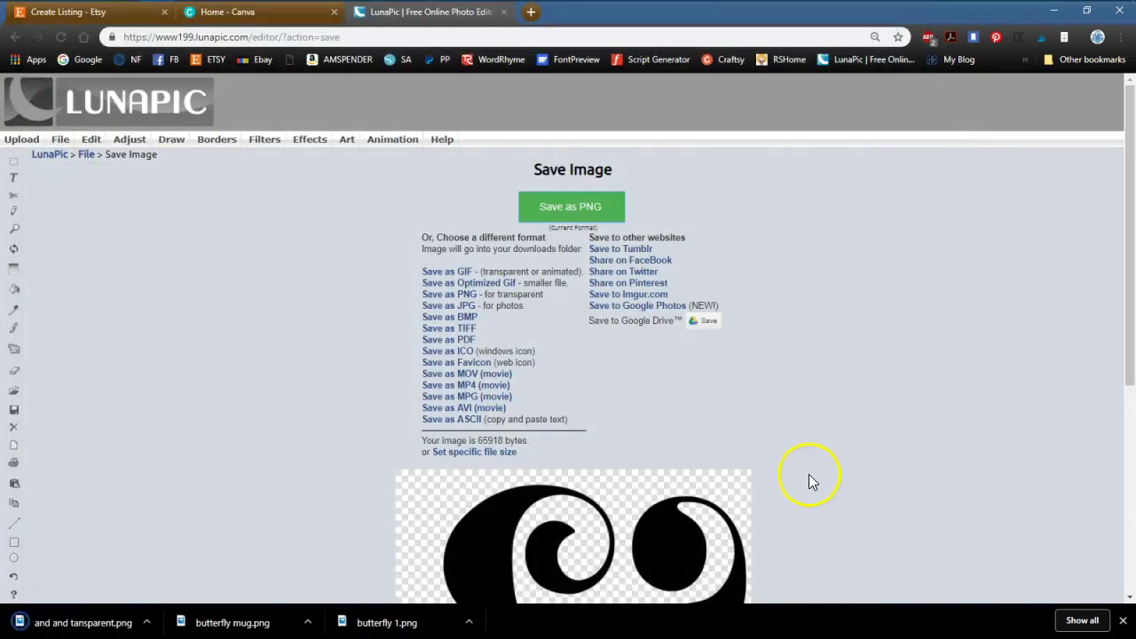
- Return to the Canva home page and browse the design type options
left_click(259, 12)
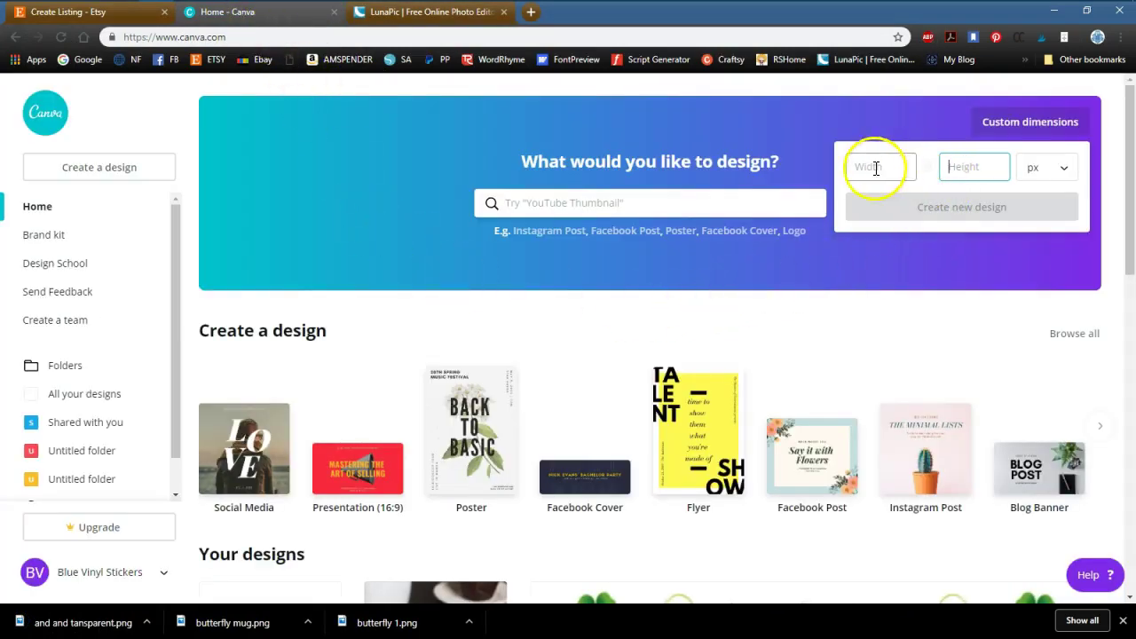
left_click(583, 206)
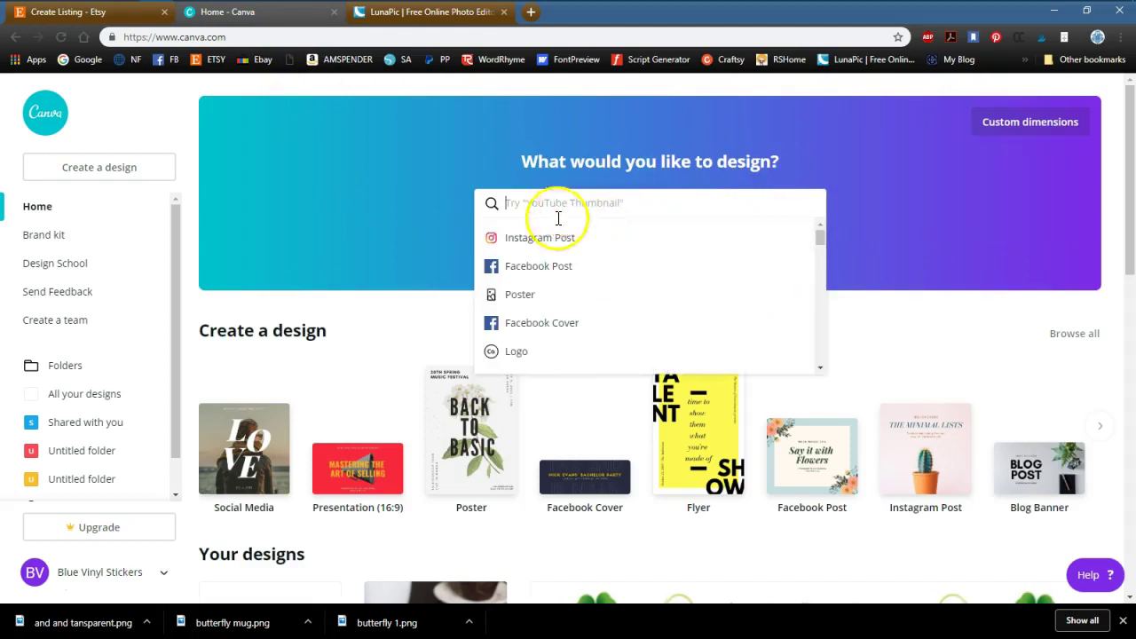
scroll(534, 306, "down", 6)
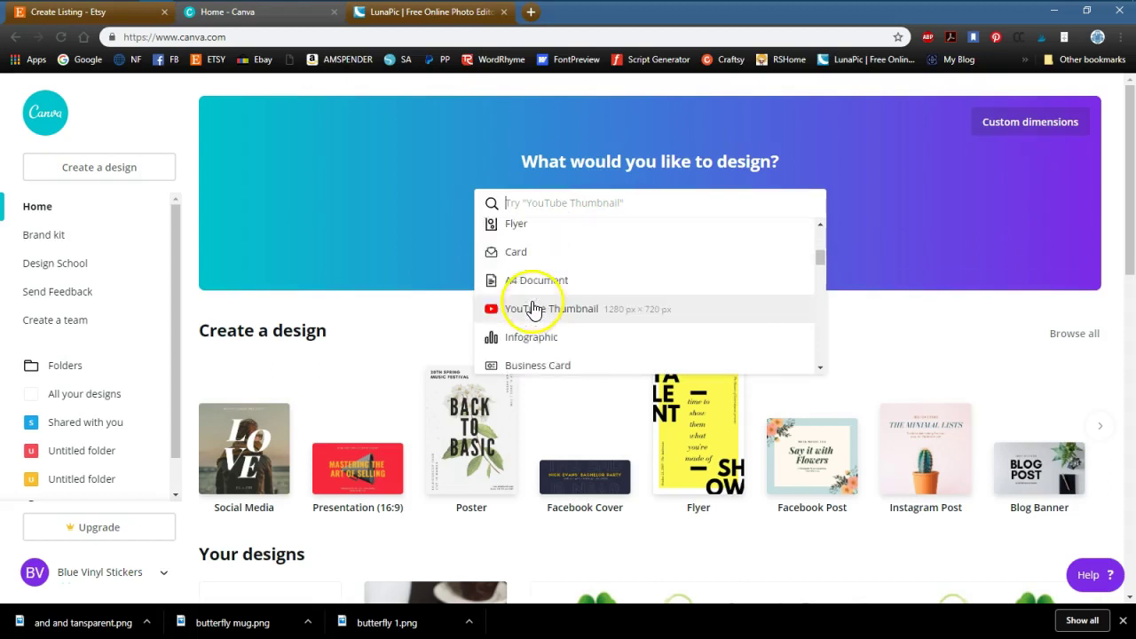
scroll(533, 318, "down", 8)
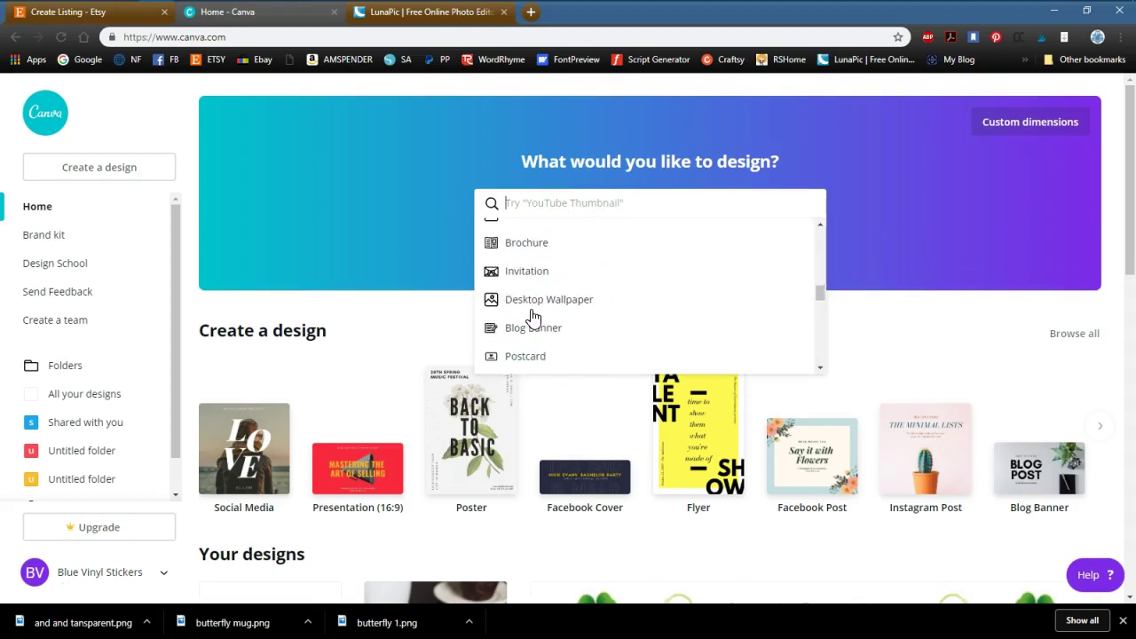
scroll(534, 317, "down", 2)
scroll(532, 319, "up", 5)
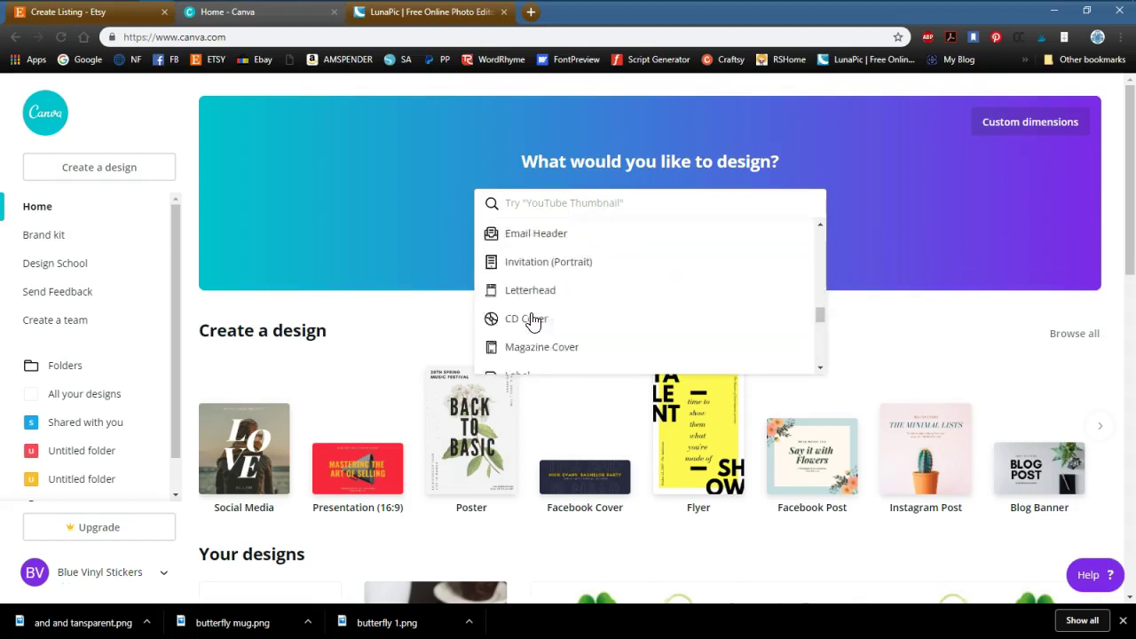
scroll(541, 297, "up", 5)
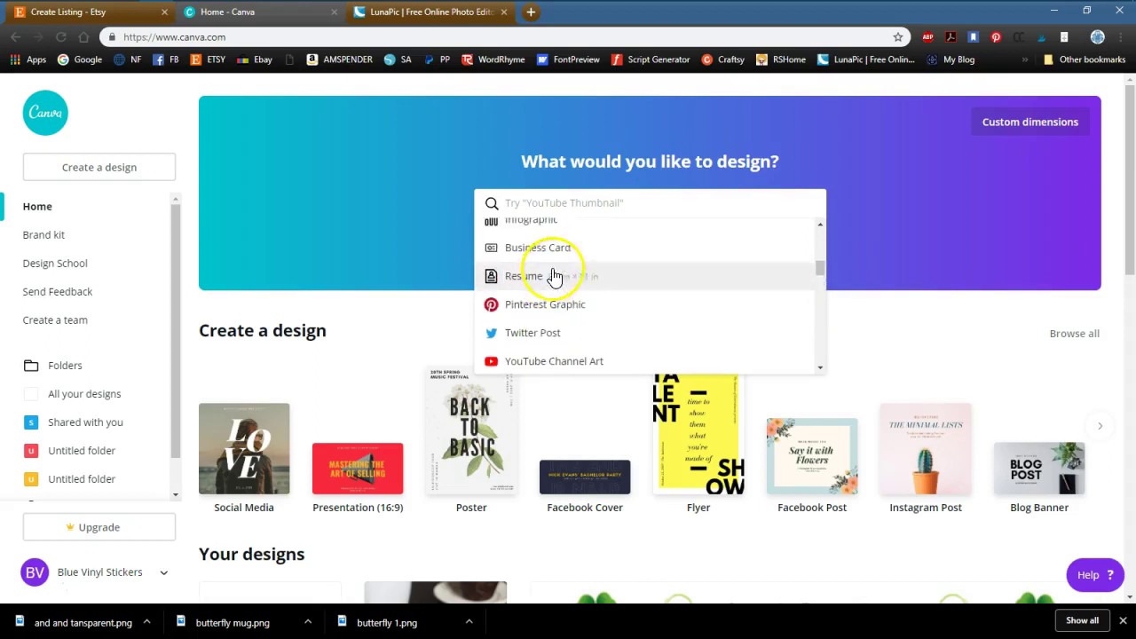
- Create a custom-size design of 1502 × 1502 px
left_click(1036, 129)
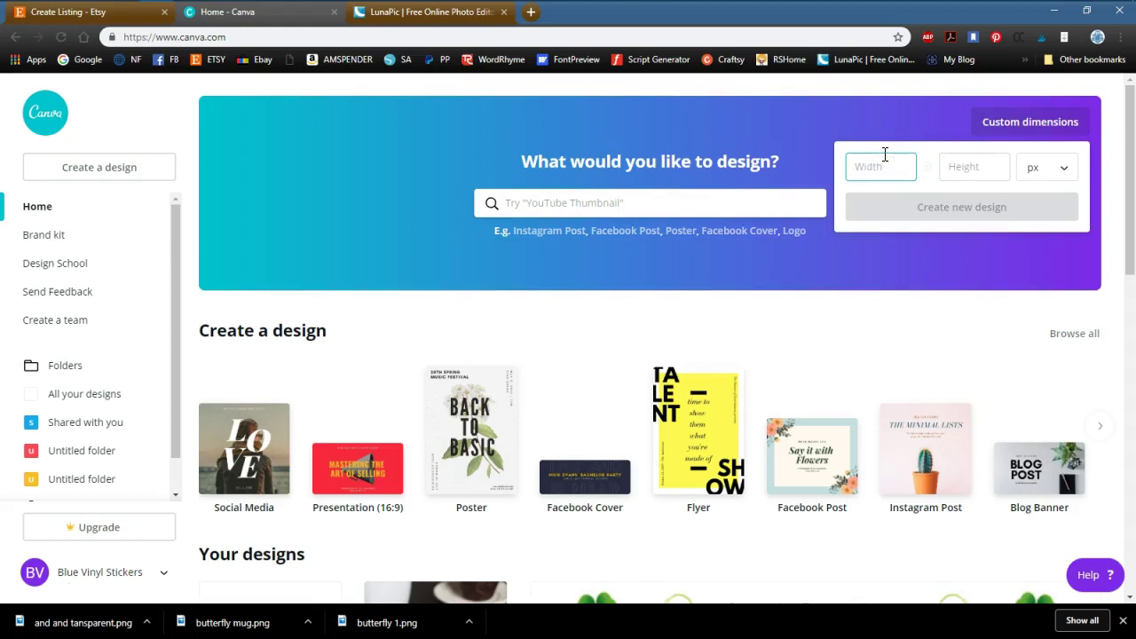
left_click(972, 166)
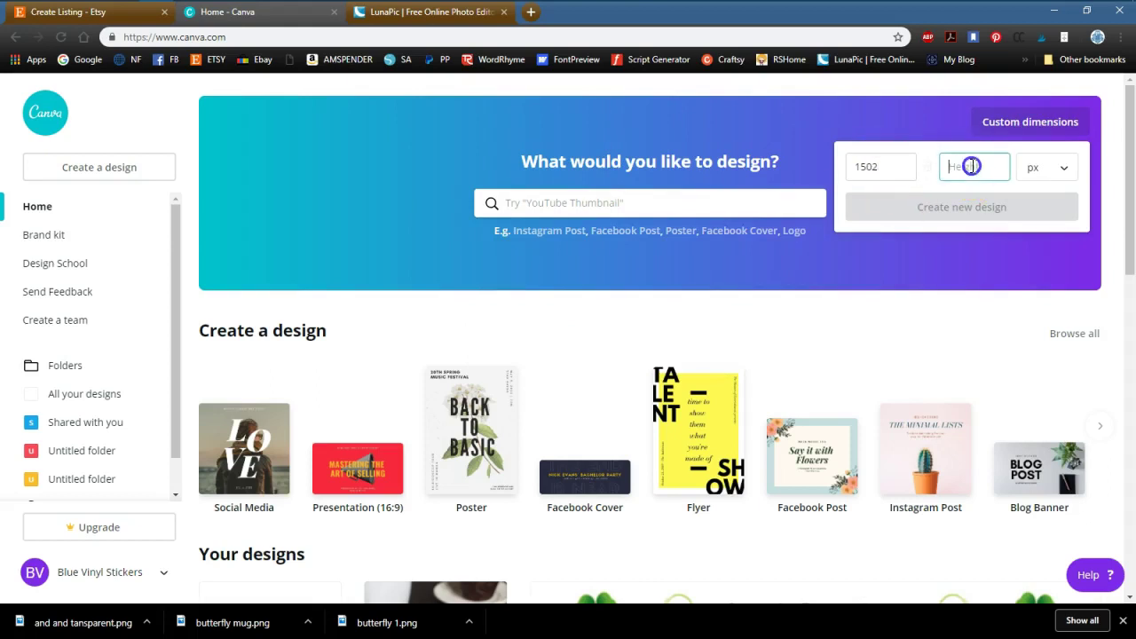
type("1502")
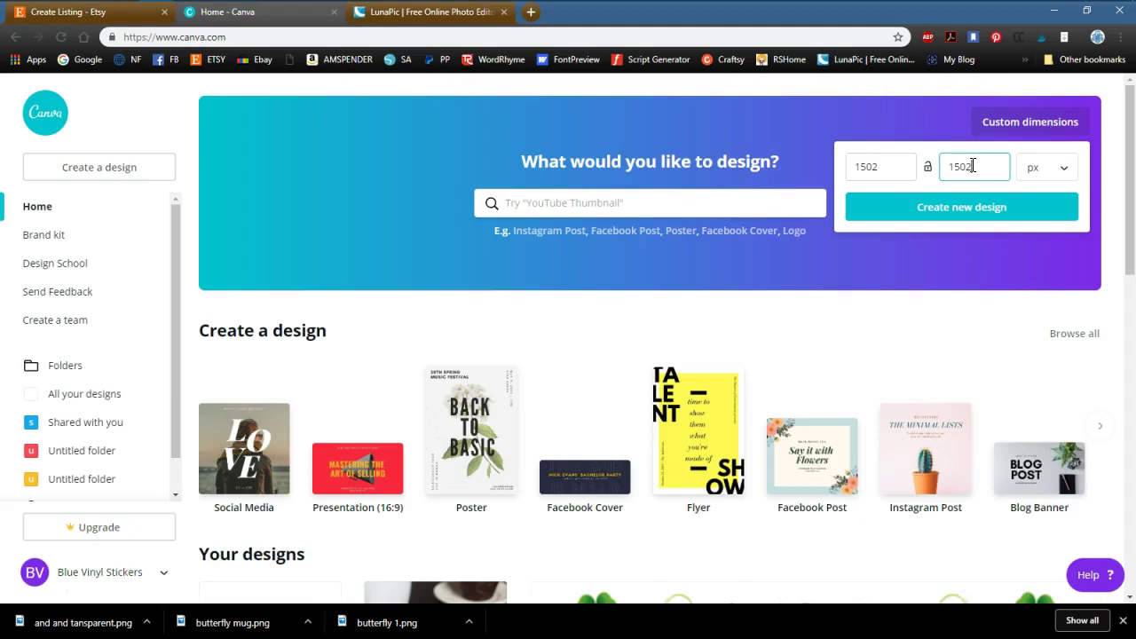
left_click(945, 209)
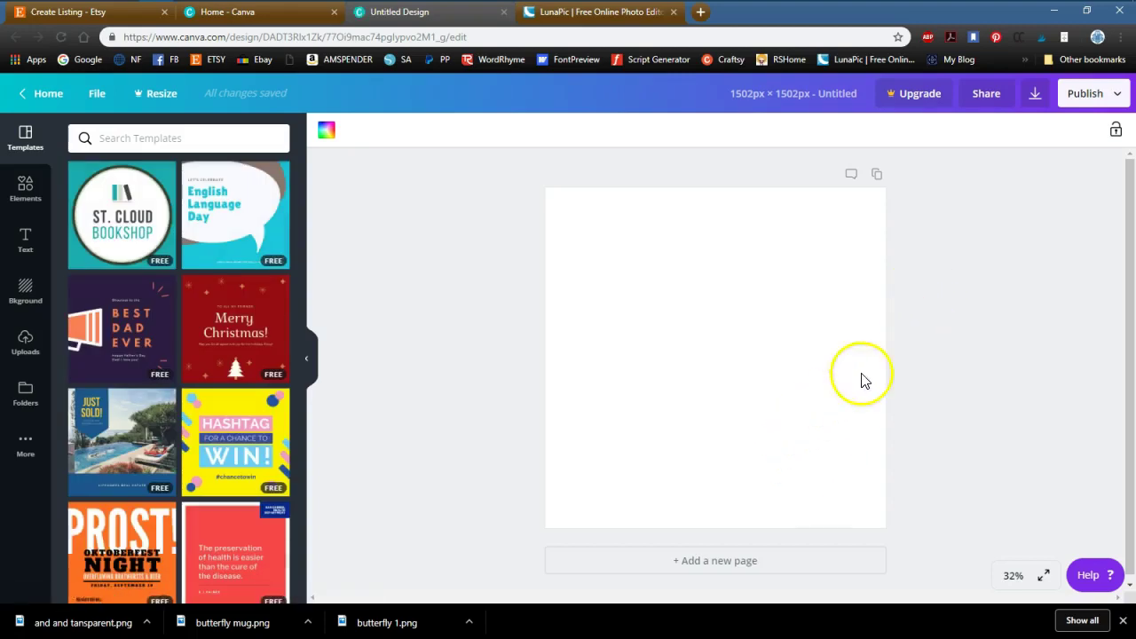
- Add the uploaded white tea-cup photo and stretch it to fill the 1502 × 1502 page
left_click(25, 345)
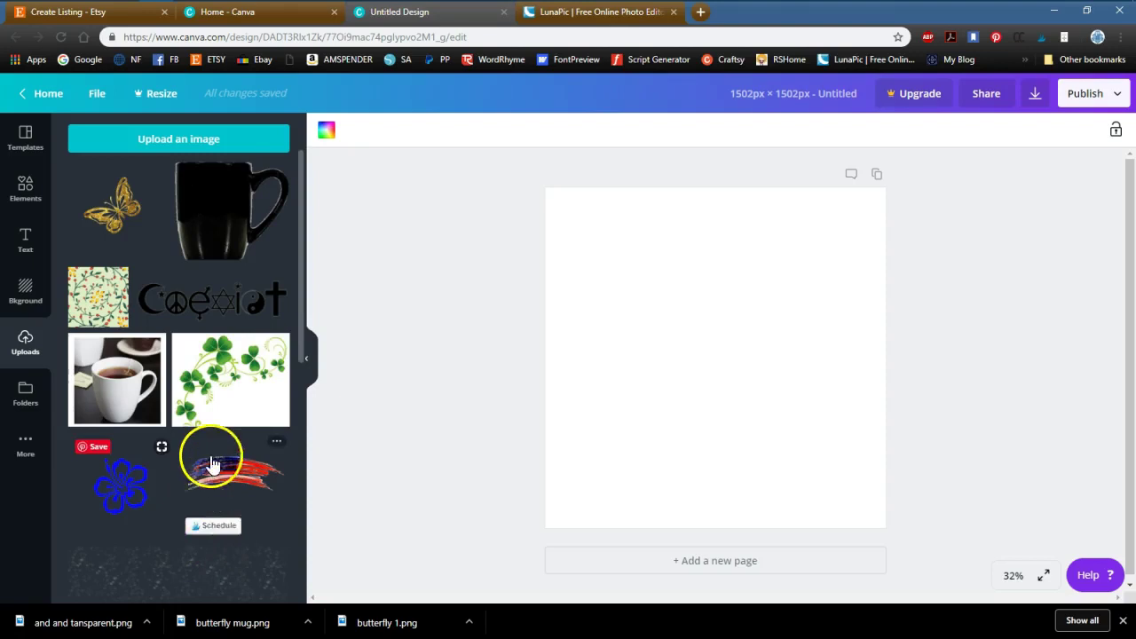
scroll(208, 451, "down", 4)
scroll(204, 448, "up", 2)
scroll(202, 448, "up", 2)
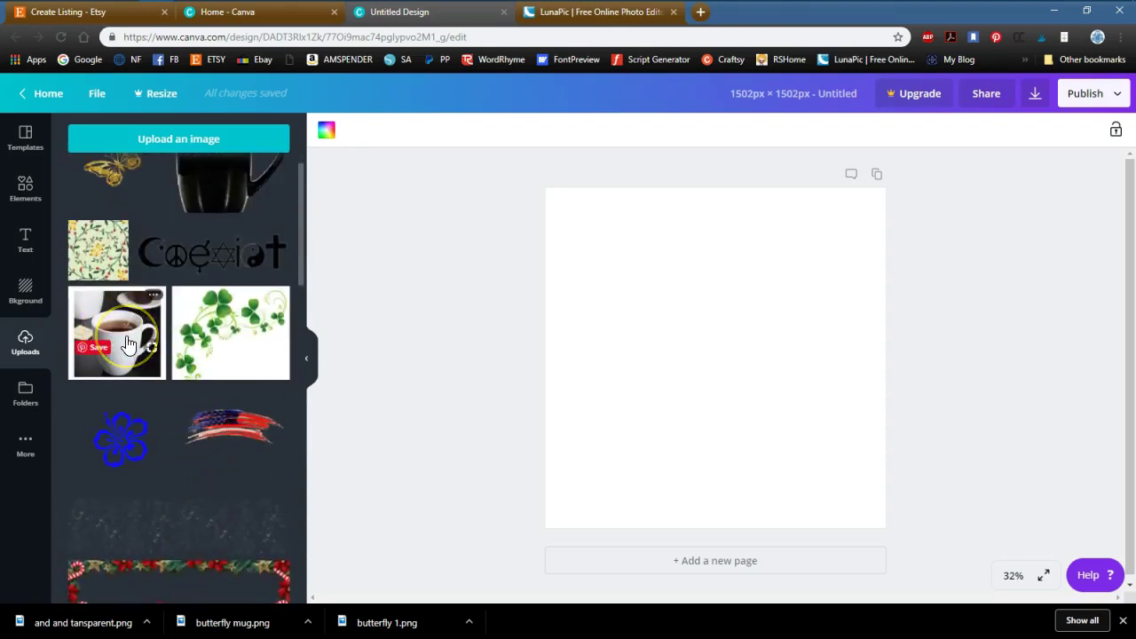
scroll(132, 390, "up", 1)
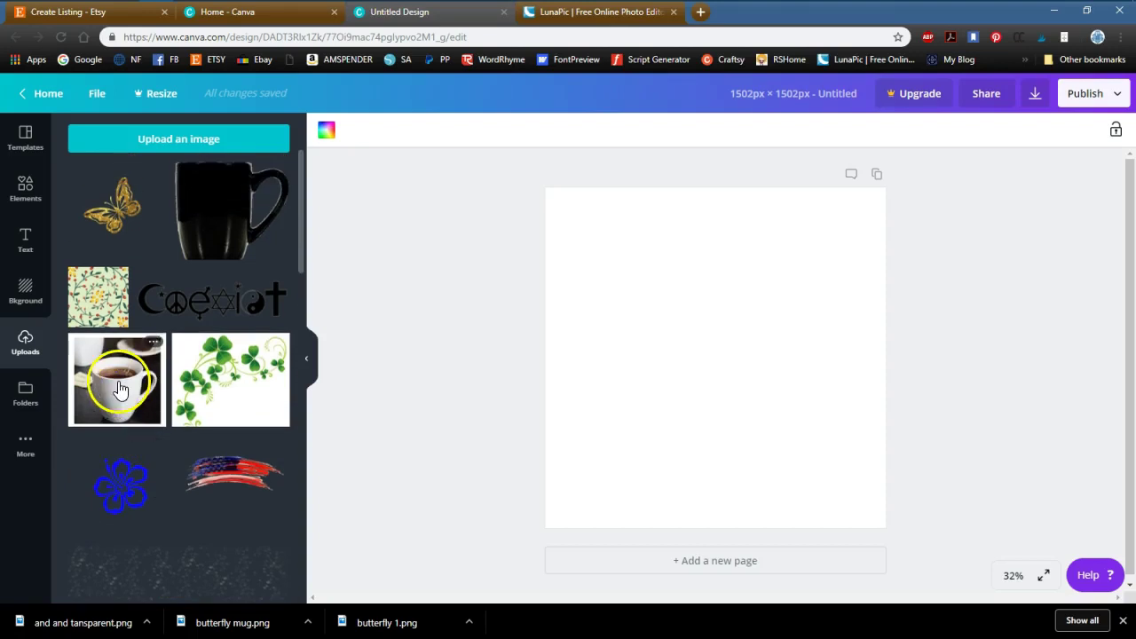
scroll(120, 388, "down", 1)
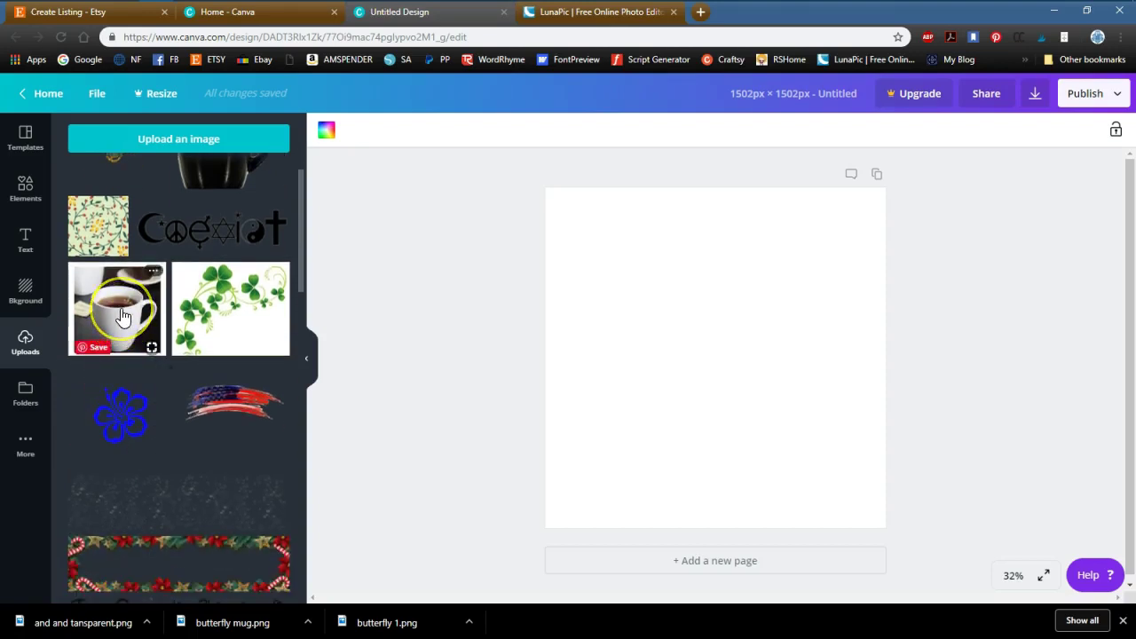
left_click(123, 318)
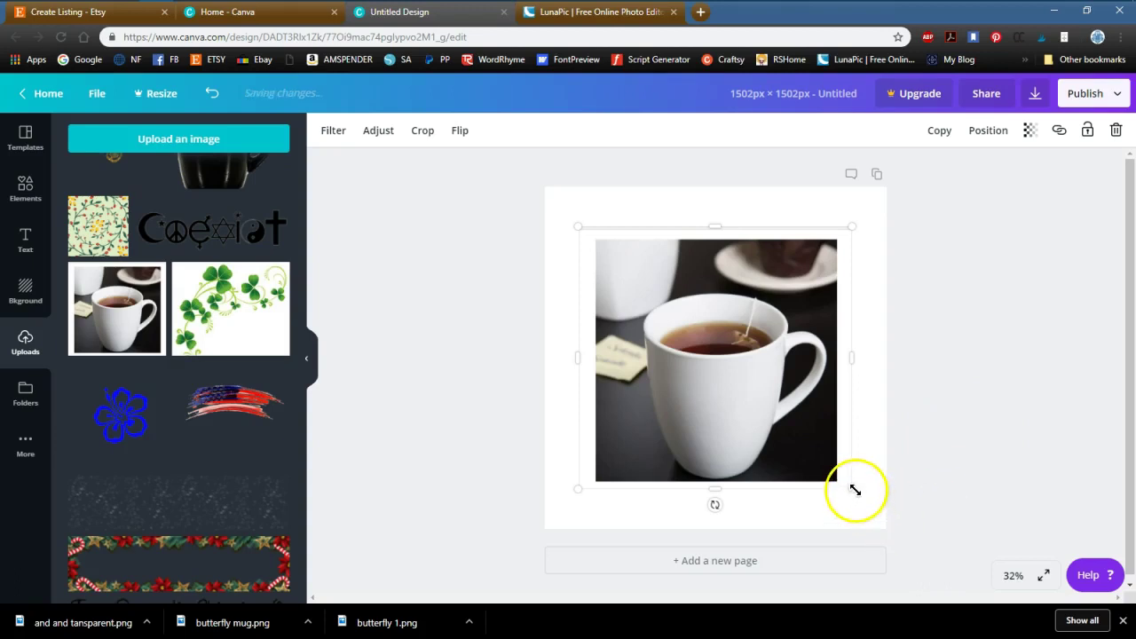
left_click_drag(853, 489, 914, 552)
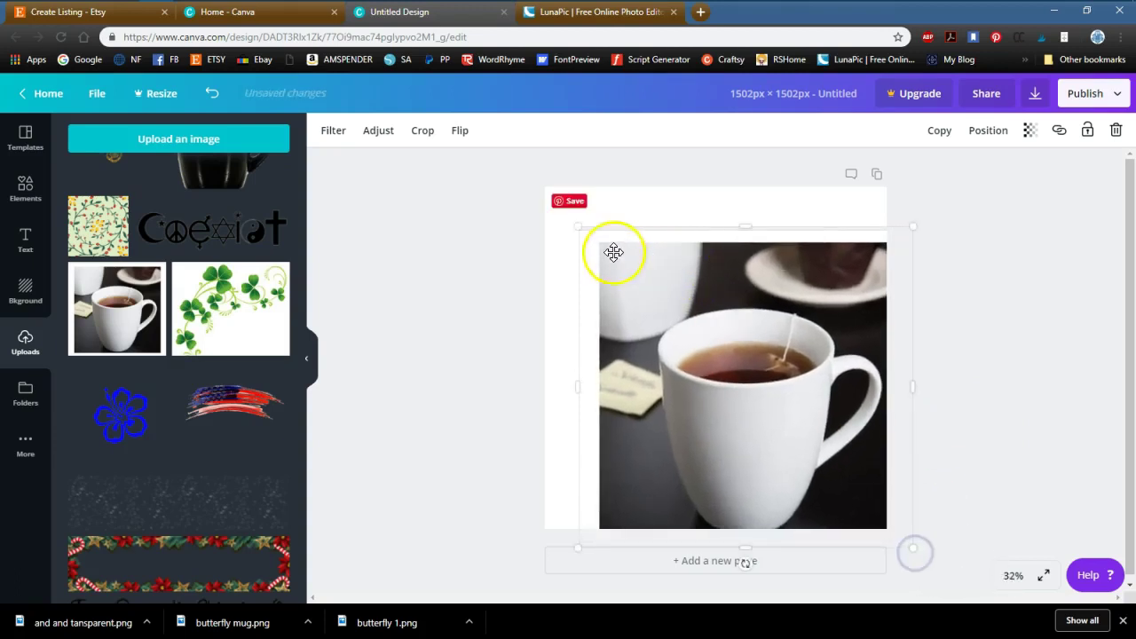
left_click_drag(612, 254, 508, 170)
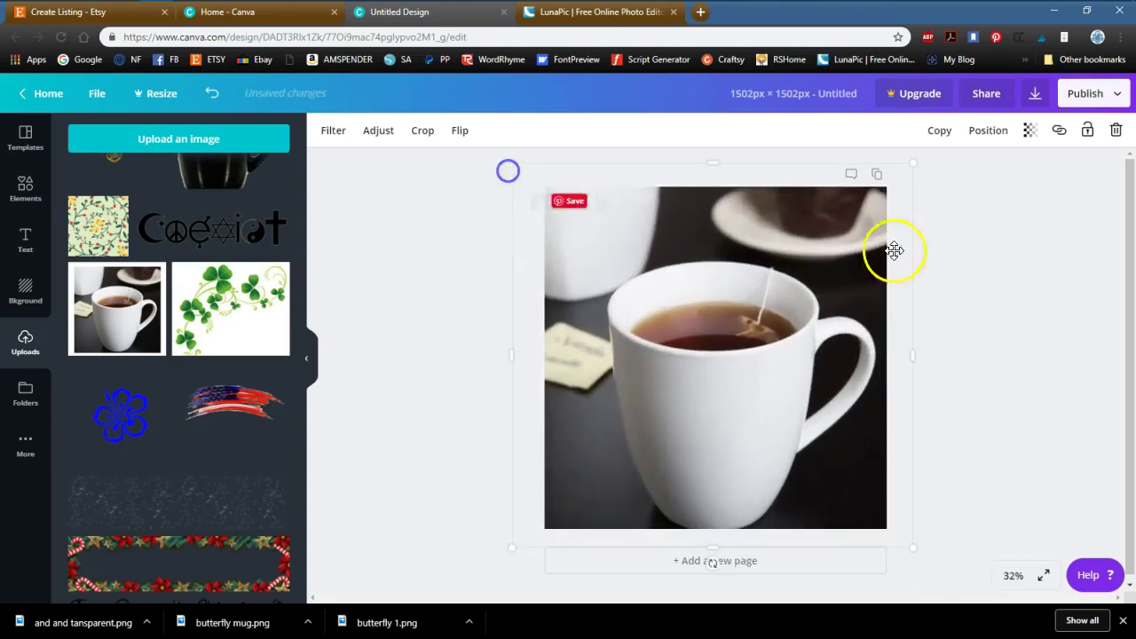
mouse_move(722, 380)
left_mouse_down()
mouse_move(722, 357)
mouse_move(758, 363)
mouse_move(728, 363)
mouse_move(704, 346)
mouse_move(737, 376)
mouse_move(719, 373)
mouse_move(751, 373)
mouse_move(707, 367)
mouse_move(727, 370)
mouse_move(725, 381)
left_mouse_up()
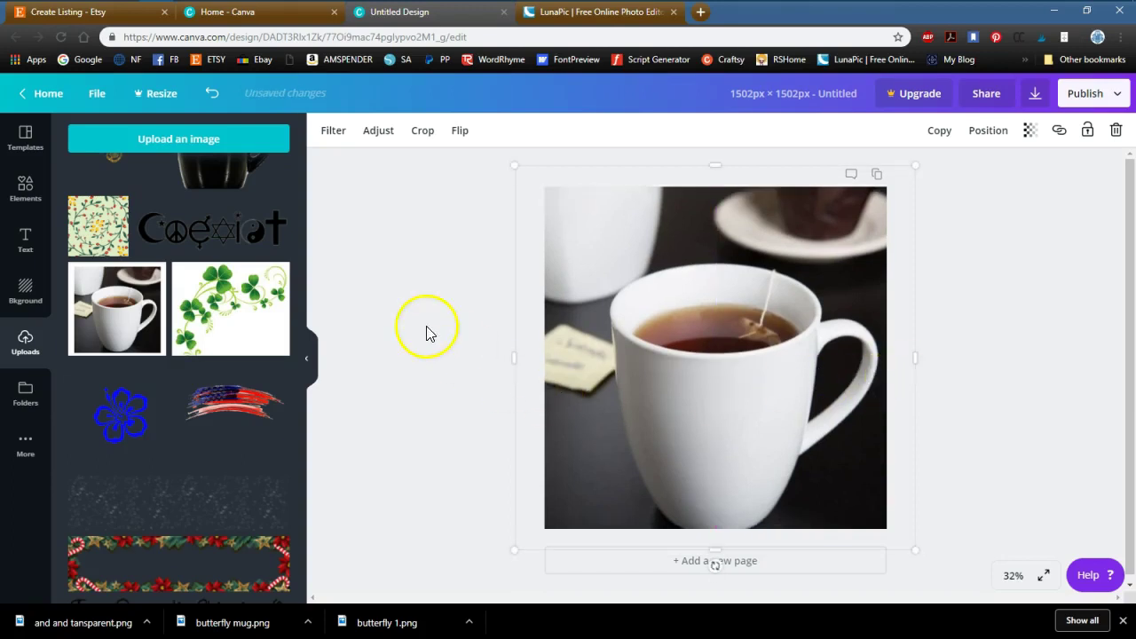
- Upload 'and and tansparent.png', add the ampersand to the page and shrink it
left_click(161, 140)
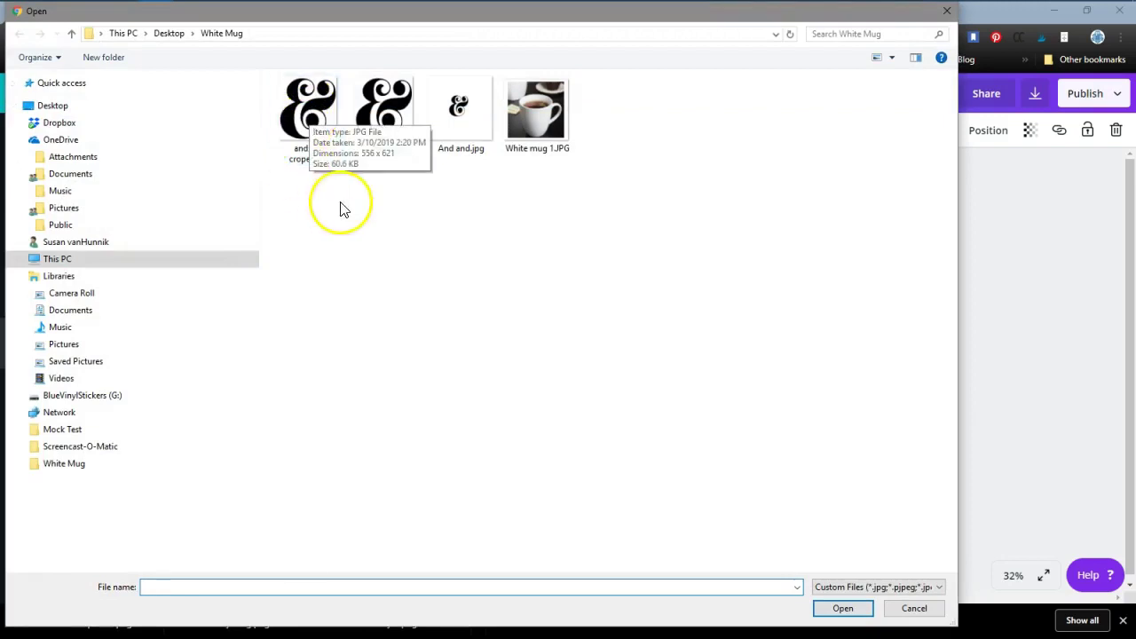
double_click(386, 120)
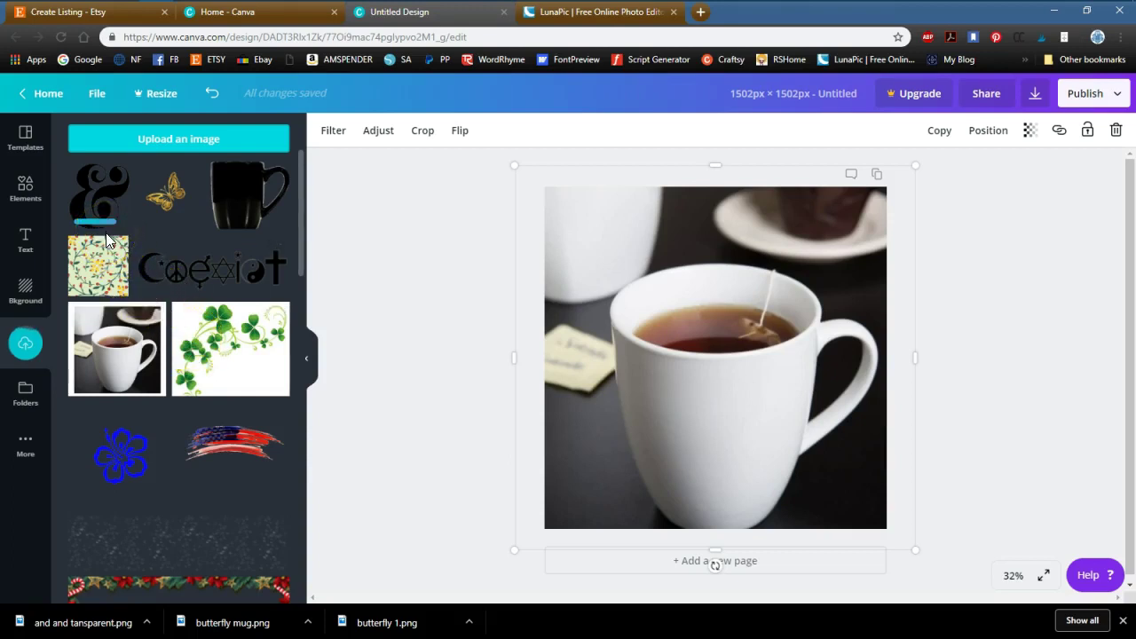
left_click(100, 197)
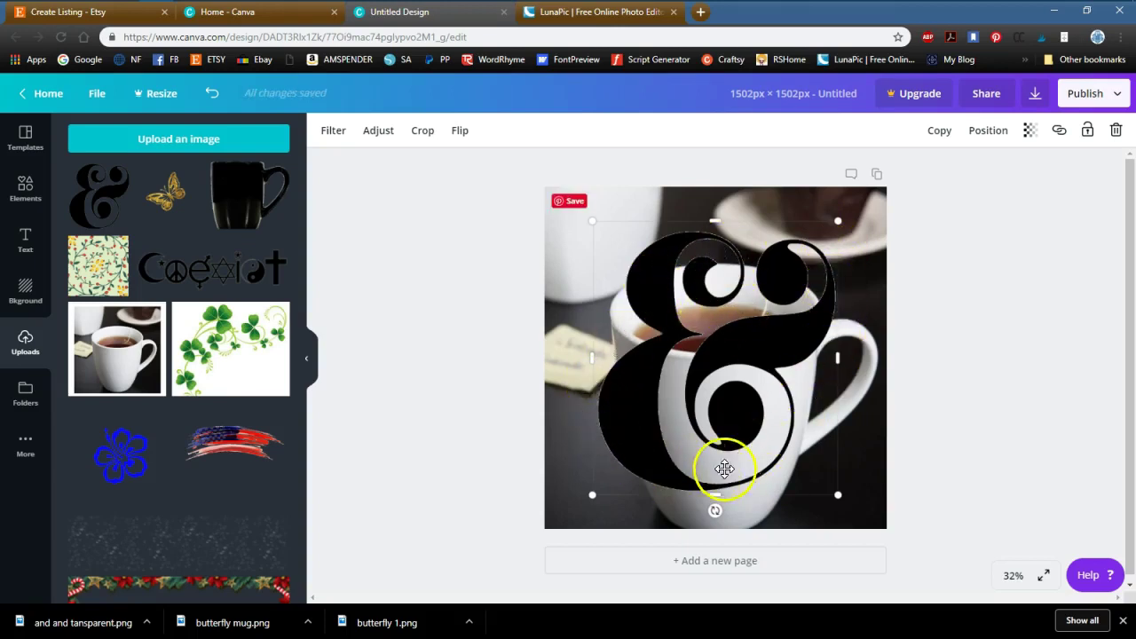
left_click_drag(826, 230, 712, 356)
- Nudge the ampersand onto the mug, then delete both the ampersand and the tea-cup photo
left_click_drag(694, 421, 756, 437)
left_click(850, 453)
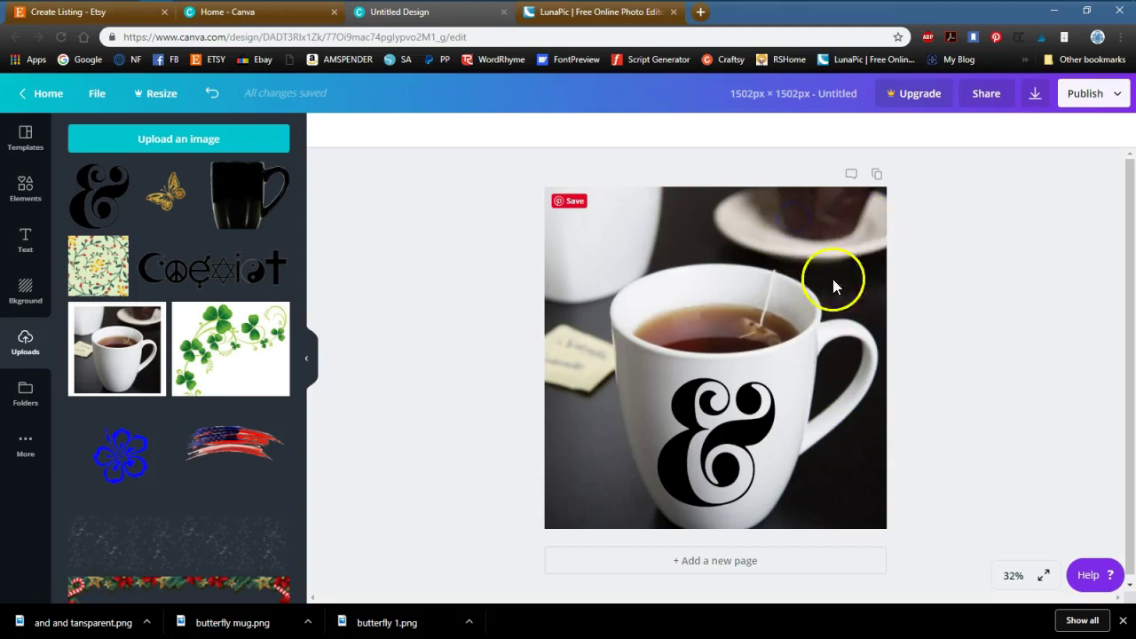
left_click(754, 427)
left_click(1115, 127)
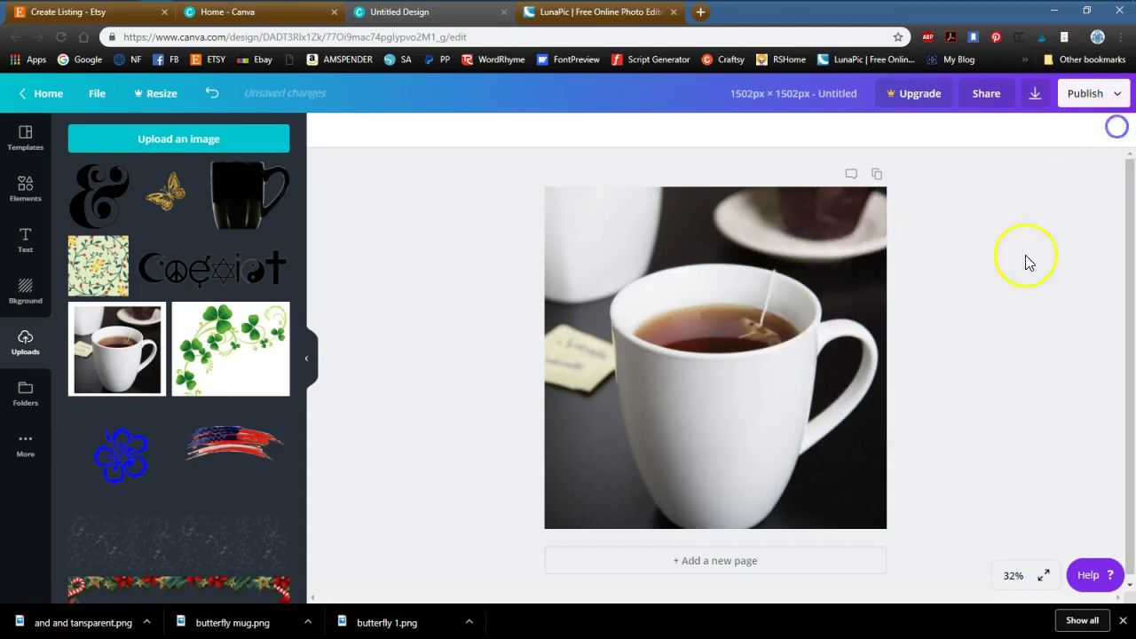
left_click(705, 391)
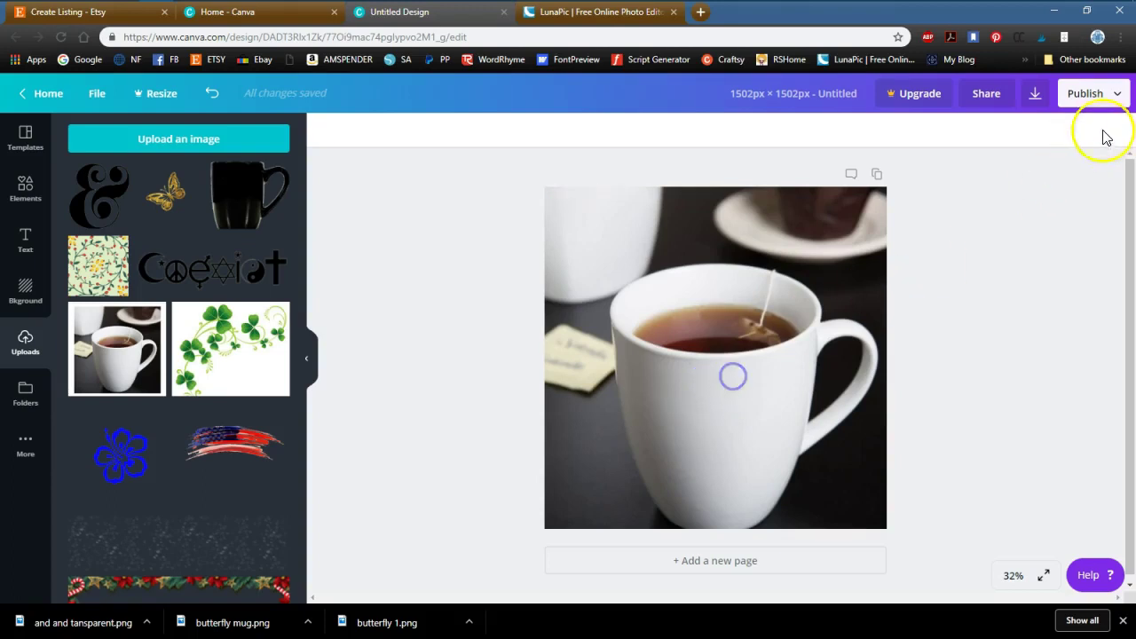
left_click(1114, 133)
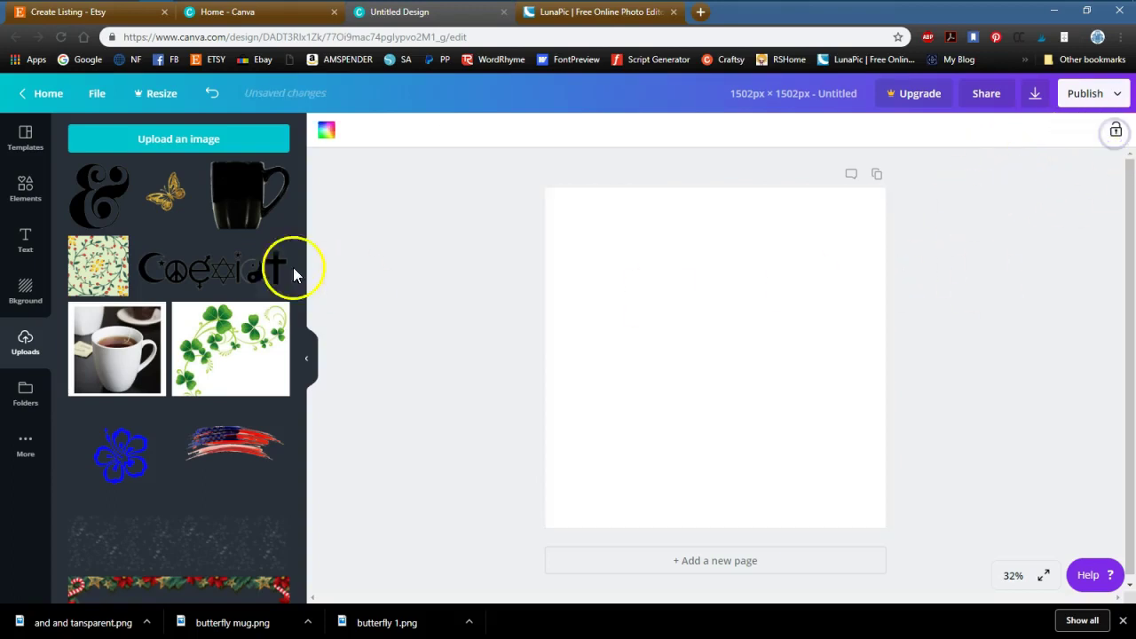
- Re-add the tea-cup photo, enlarged and centred to fill the page
left_click(116, 346)
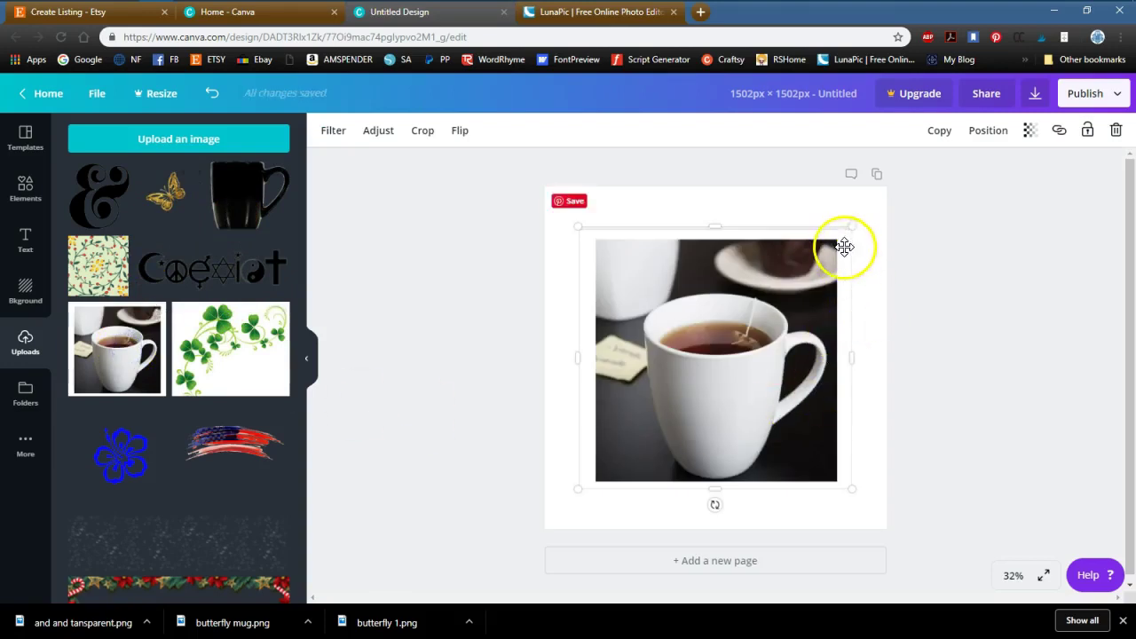
left_click_drag(852, 229, 965, 169)
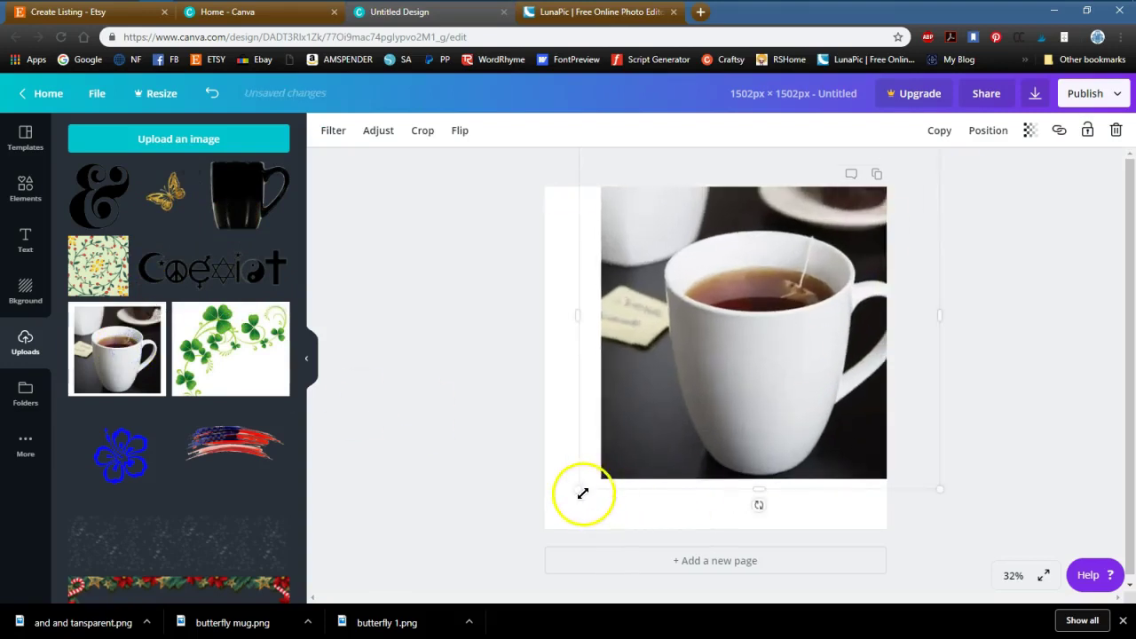
left_click_drag(577, 492, 520, 537)
left_click_drag(638, 467, 750, 420)
- Add the ampersand, shrink it to about 505 × 564 and centre it on the mug
left_click(98, 192)
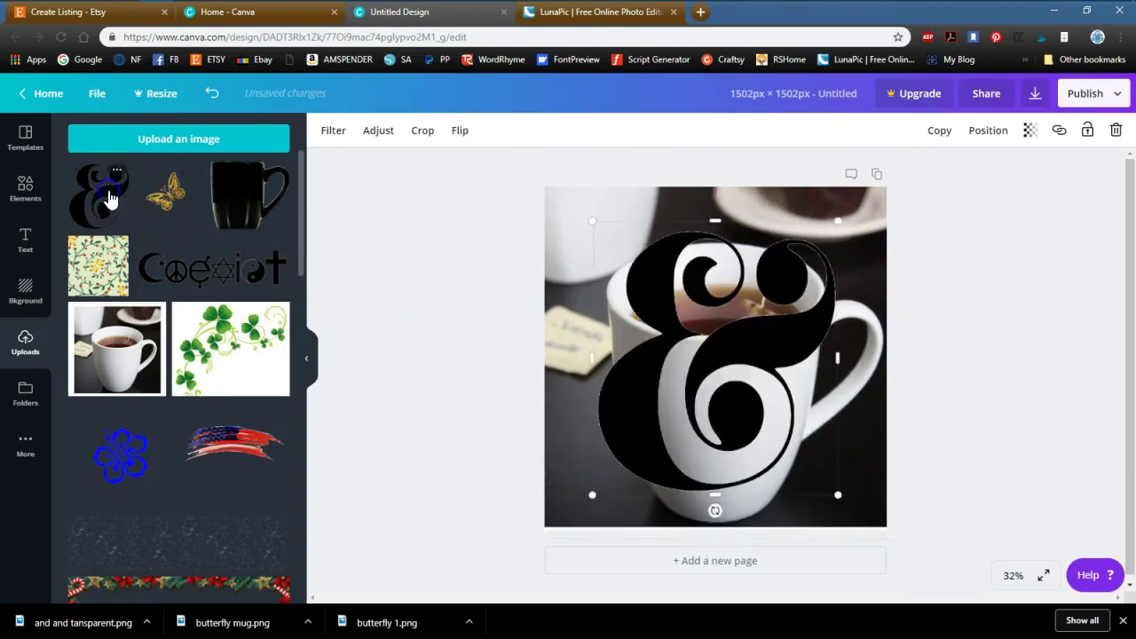
left_click_drag(838, 221, 714, 372)
left_click_drag(669, 434, 748, 433)
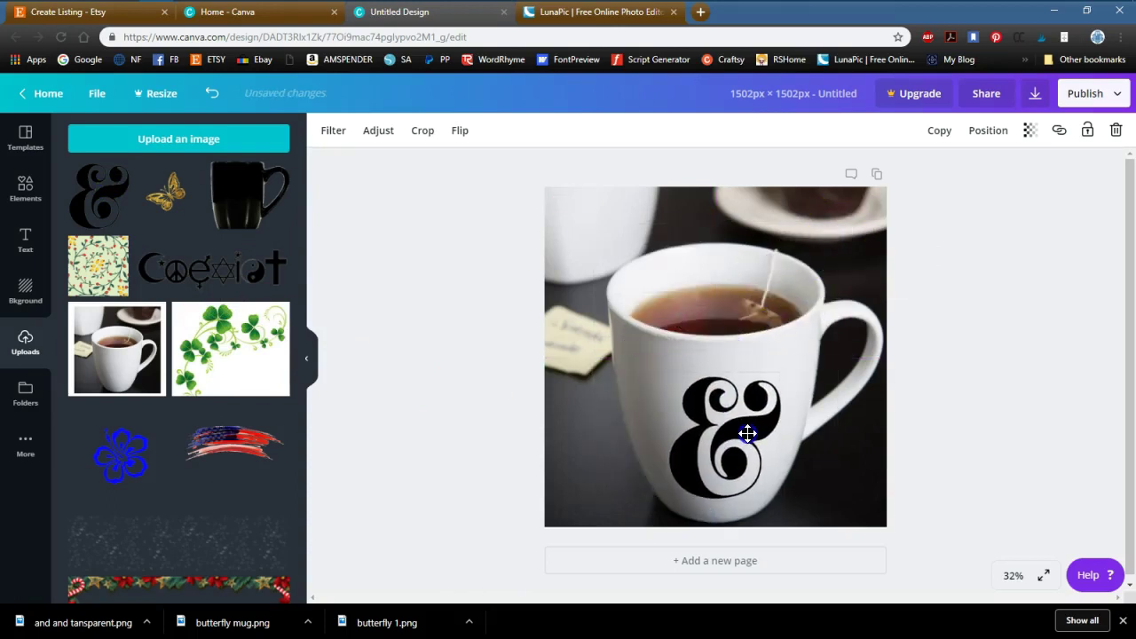
left_click(1002, 398)
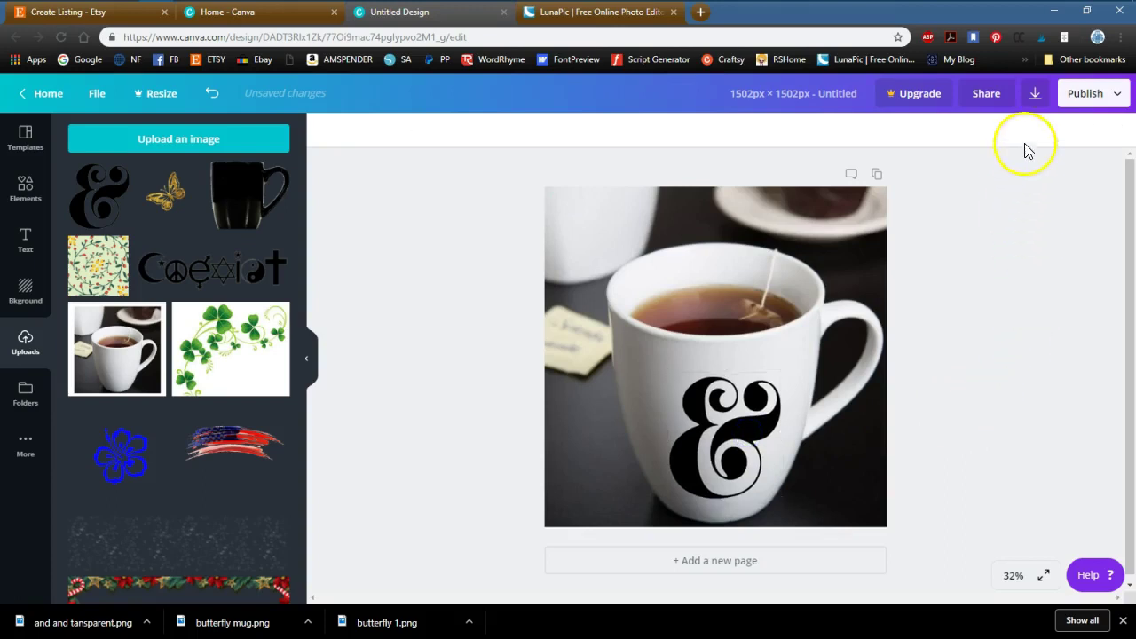
- Download the design as PNG 'finished mug.png' into the White Mug folder
left_click(1035, 93)
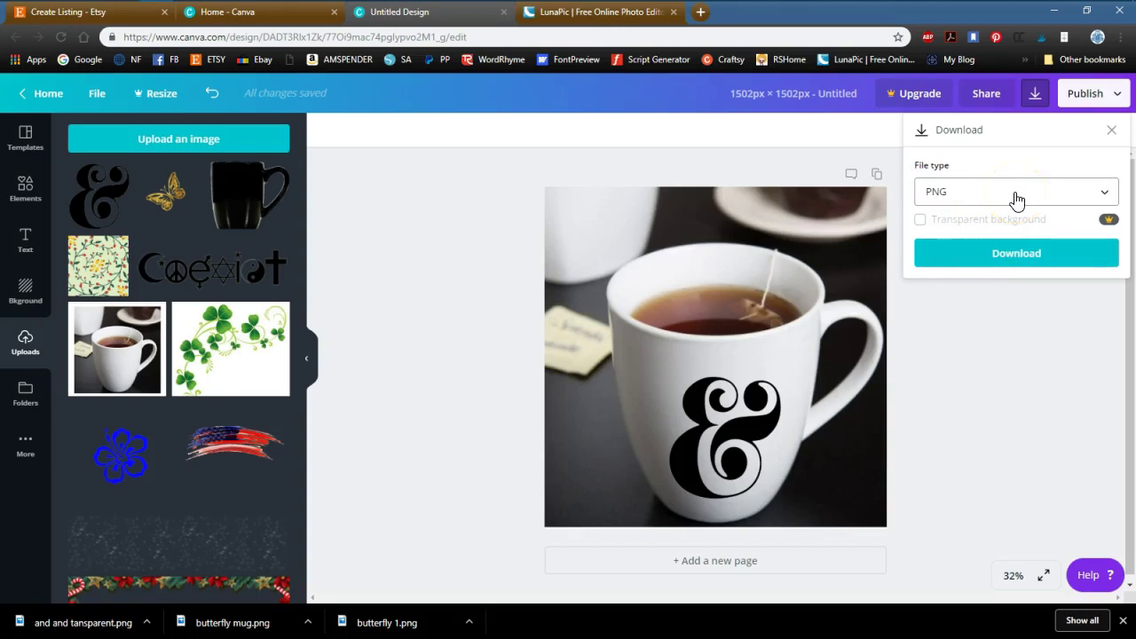
left_click(1011, 254)
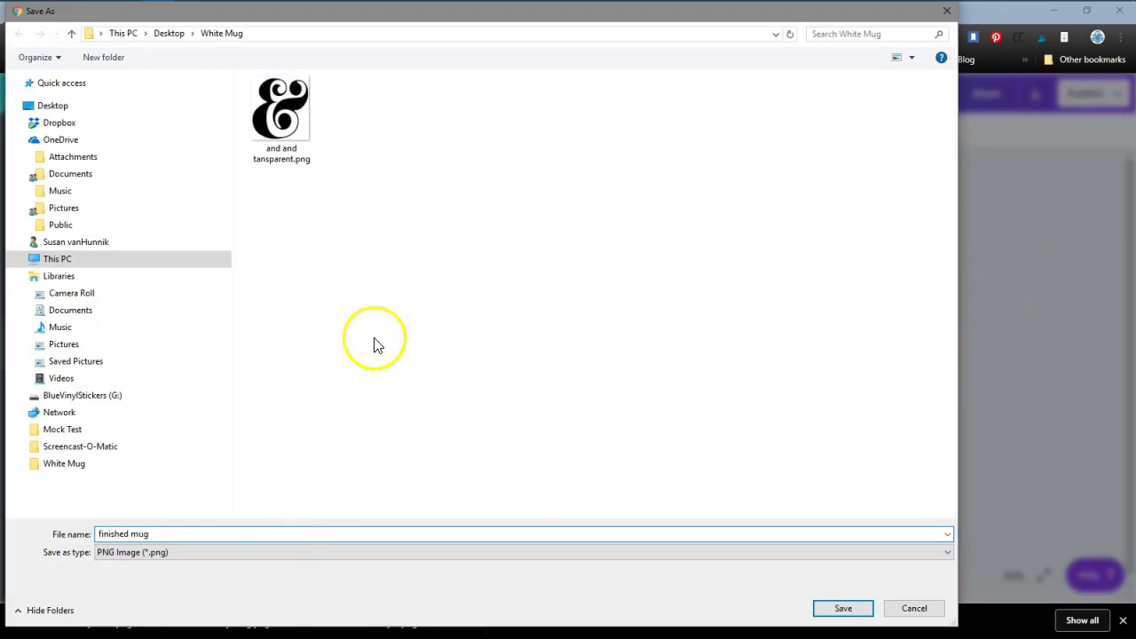
left_click(843, 609)
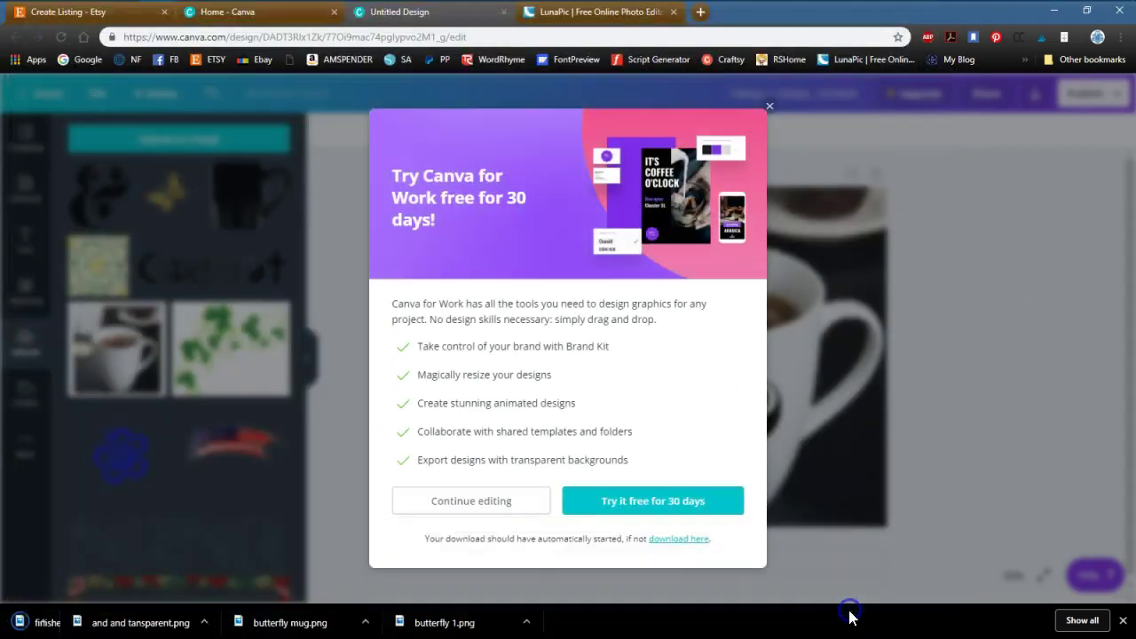
left_click(769, 110)
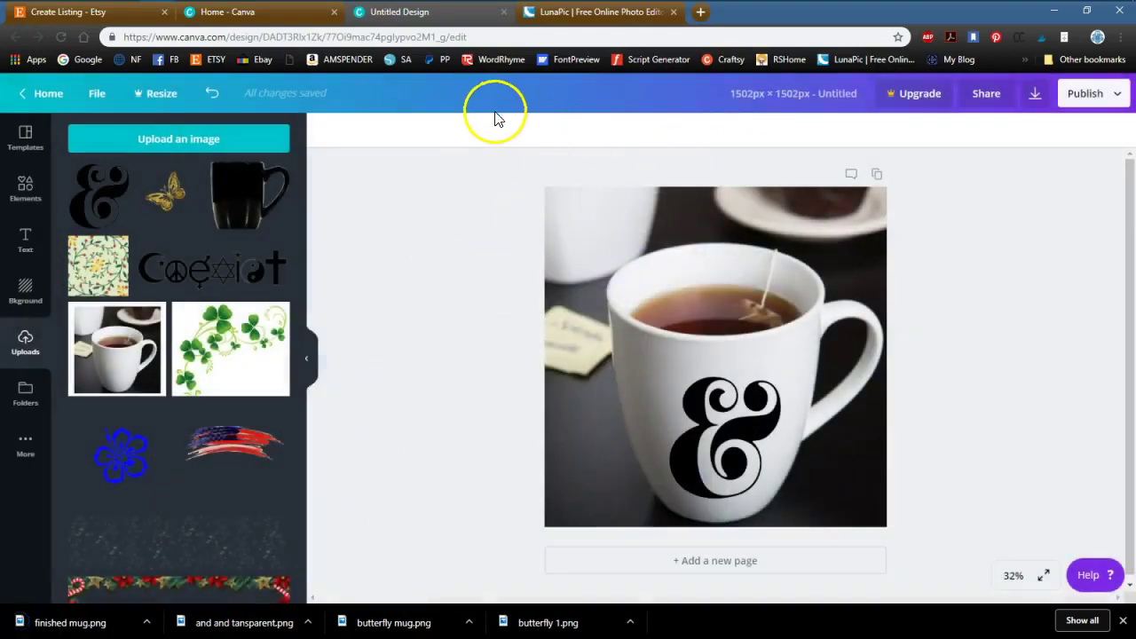
- Upload finished mug.png as the Etsy listing photo, redoing the upload once, and preview it full size
left_click(68, 14)
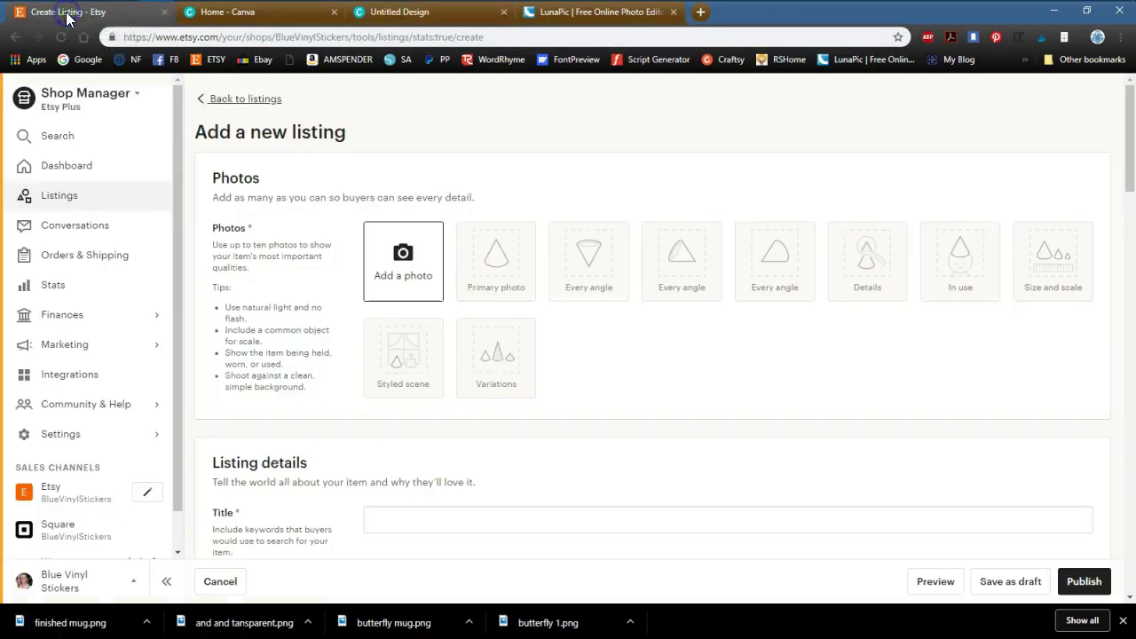
left_click(405, 261)
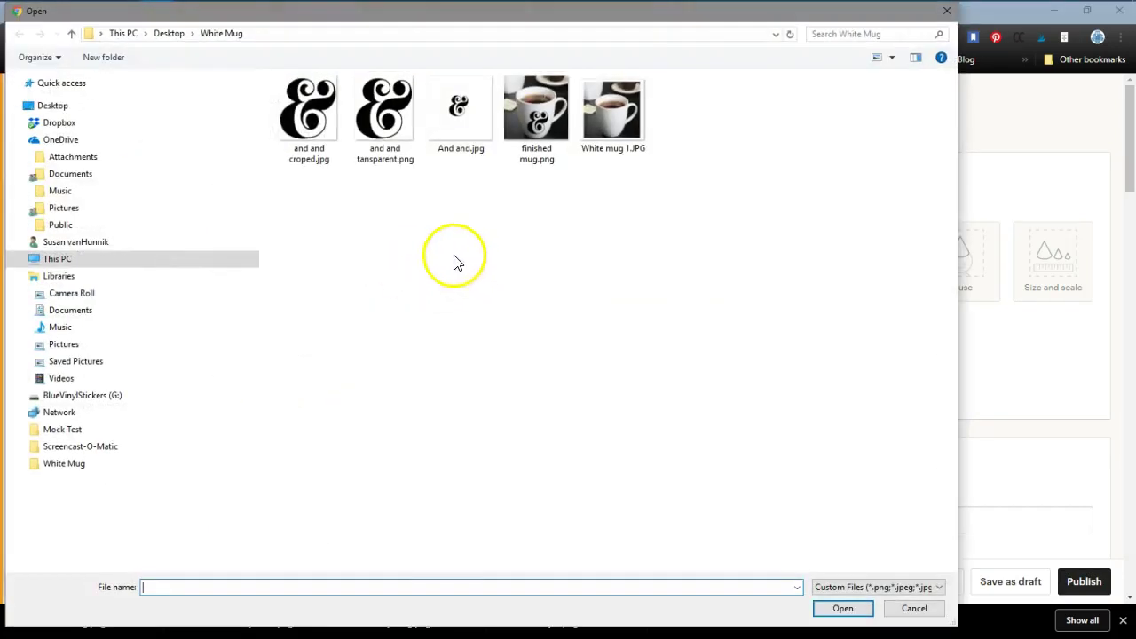
double_click(519, 116)
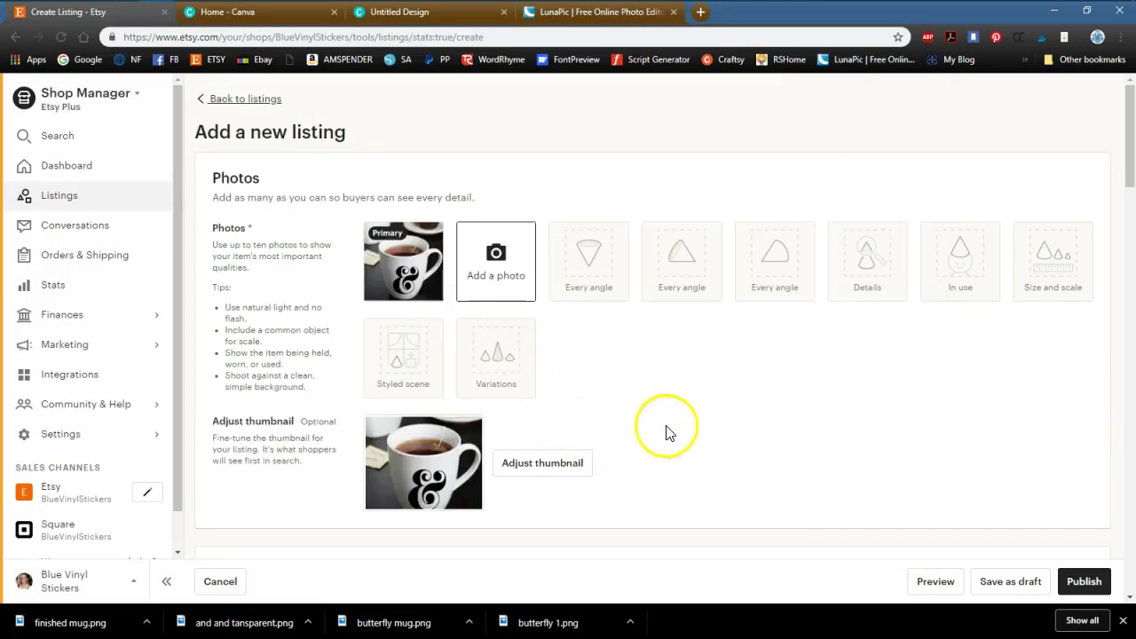
left_click(424, 245)
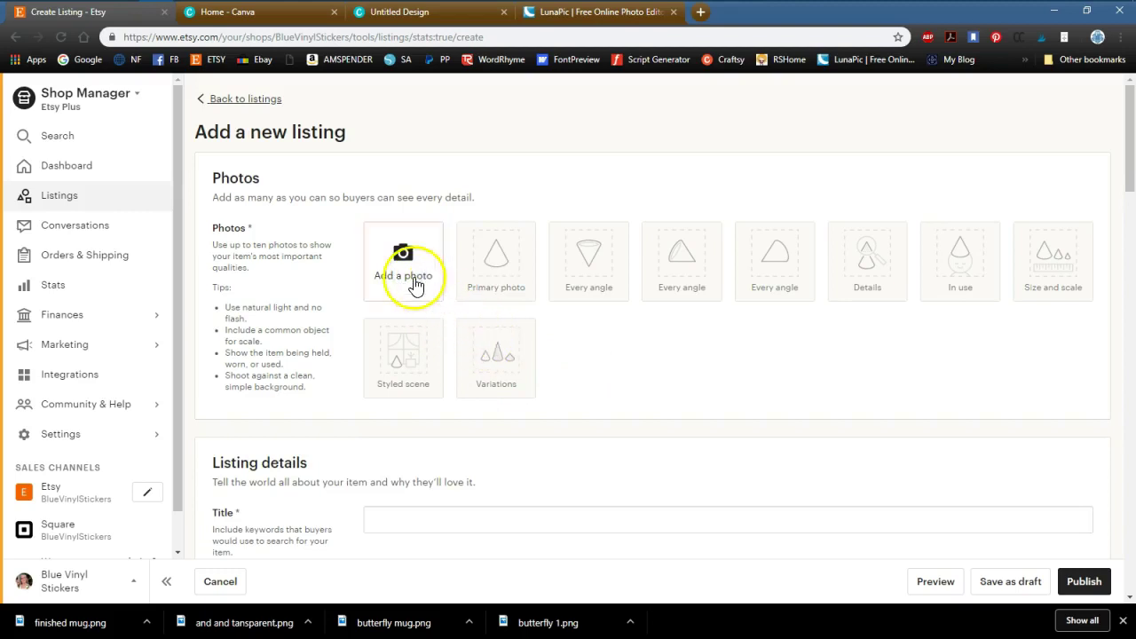
left_click(406, 276)
double_click(536, 113)
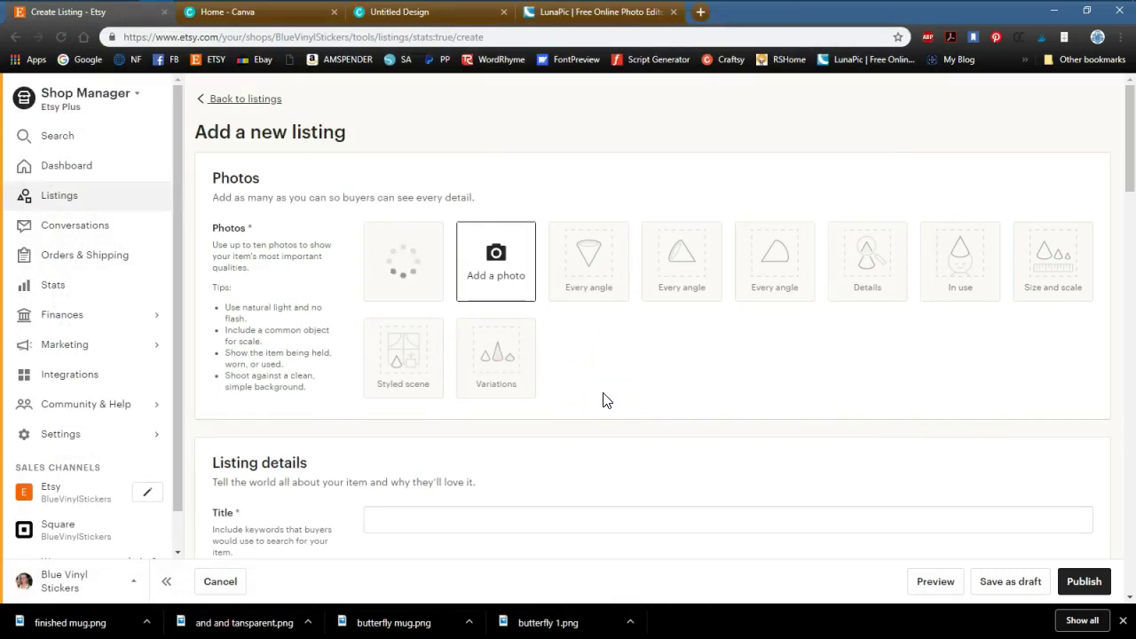
left_click(410, 252)
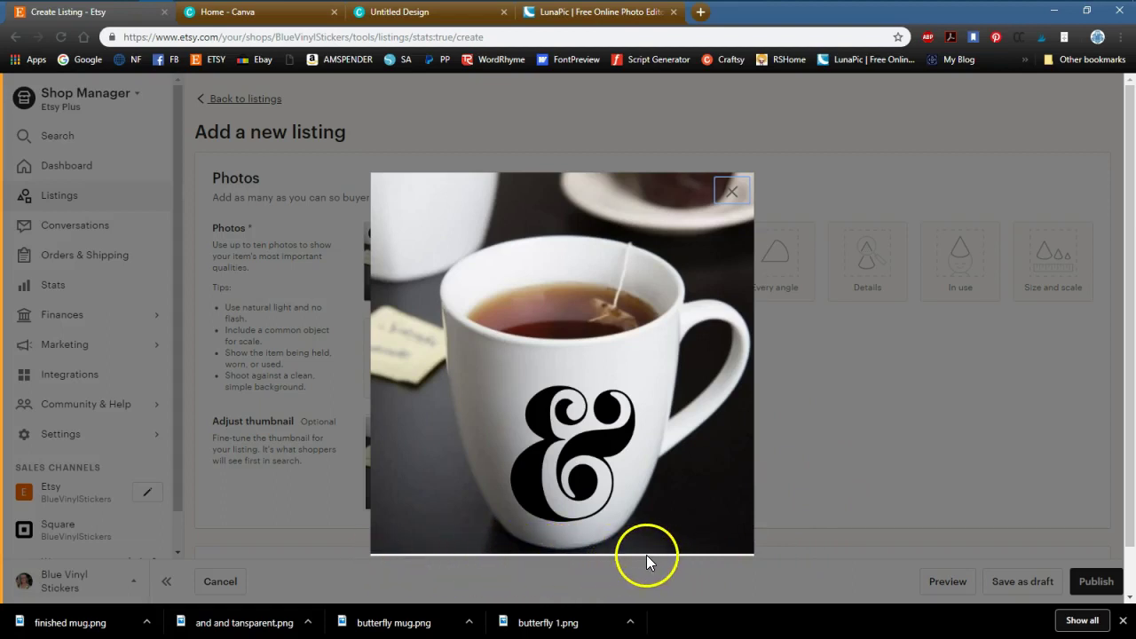
- Close the Etsy preview and, in Canva, delete the ampersand and the mug photo
left_click(729, 192)
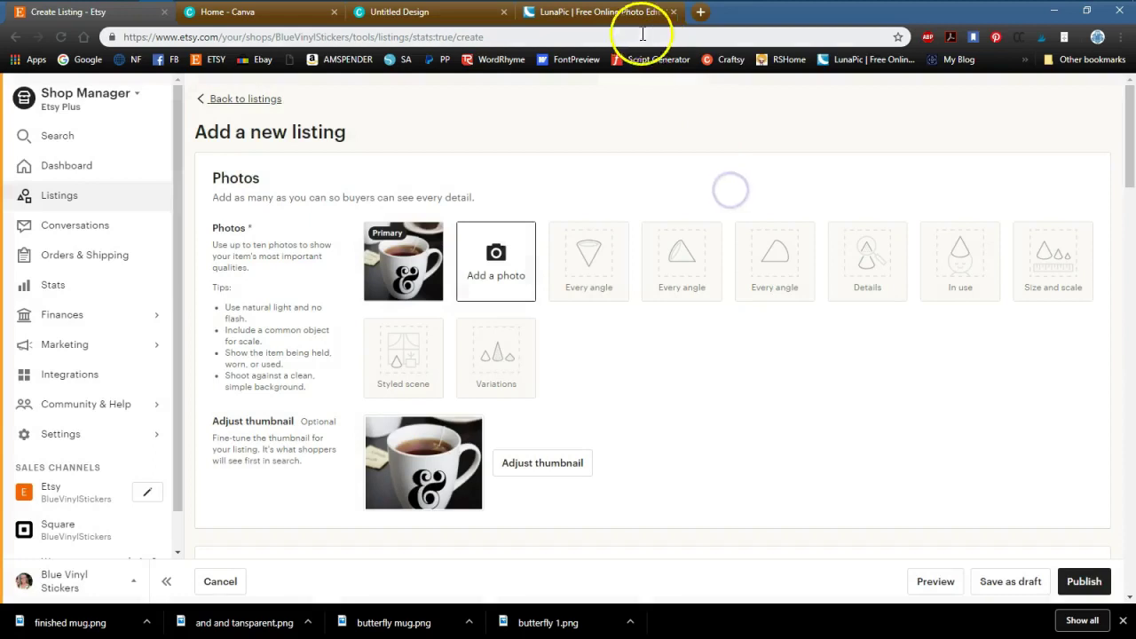
left_click(418, 13)
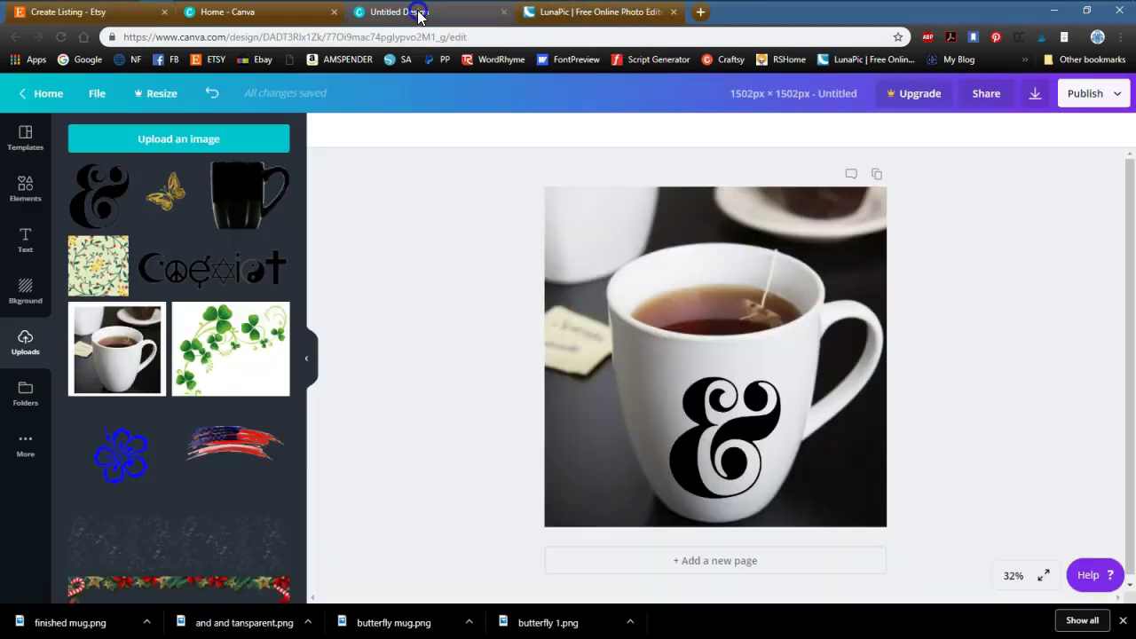
left_click(719, 394)
left_click(1115, 131)
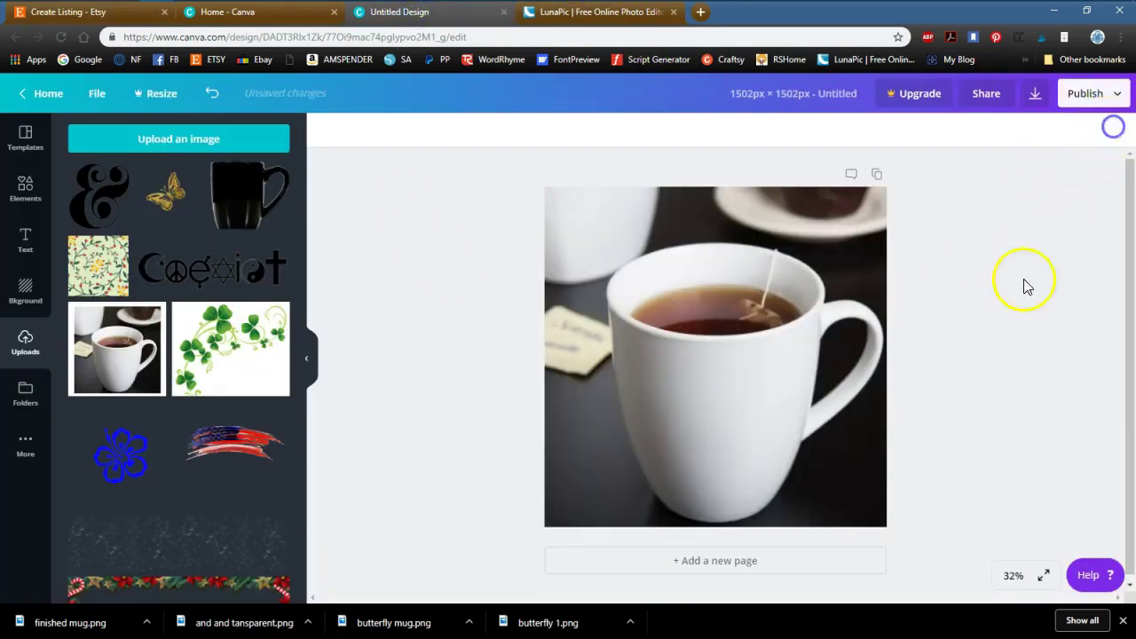
left_click(719, 408)
left_click(1115, 131)
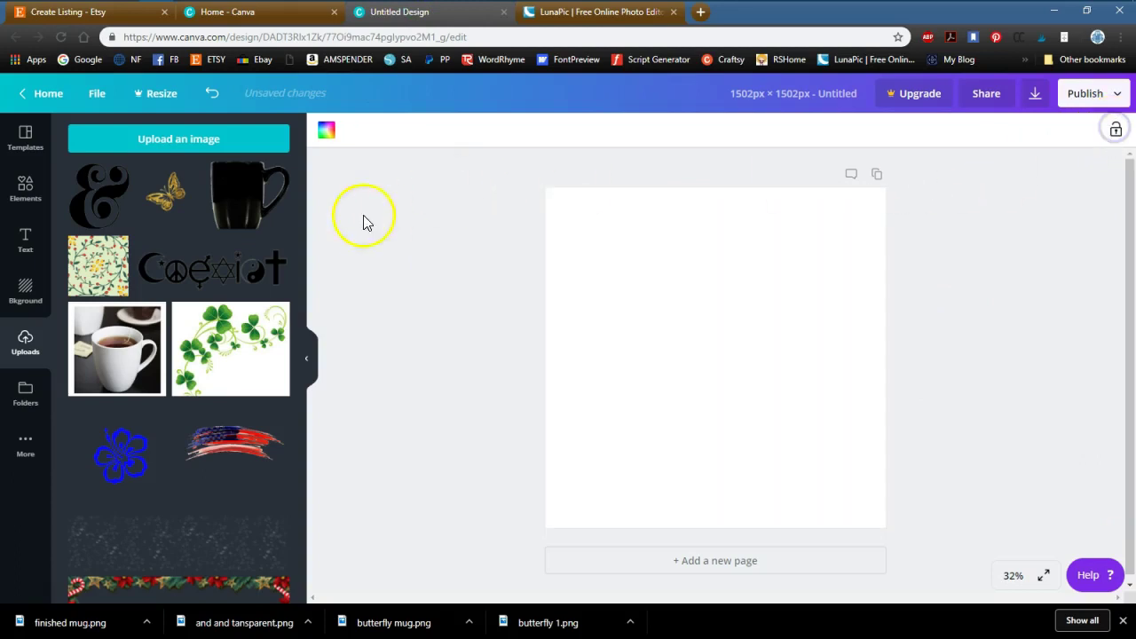
- Re-add the mug photo filling the page and place a shrunk ampersand on its front
left_click(117, 350)
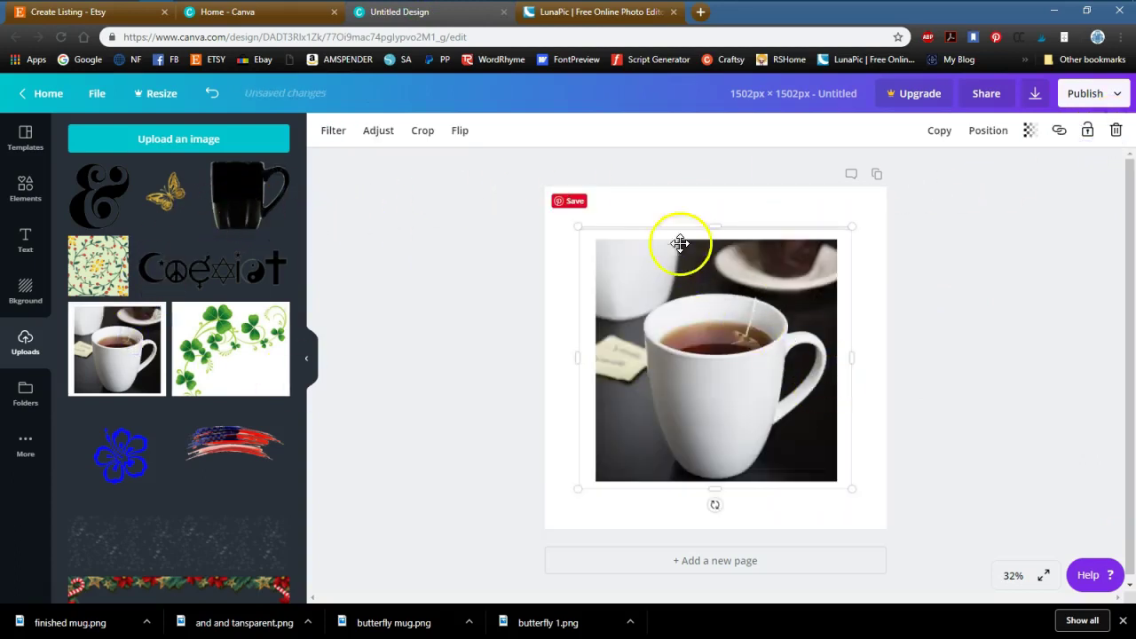
left_click_drag(568, 214, 517, 169)
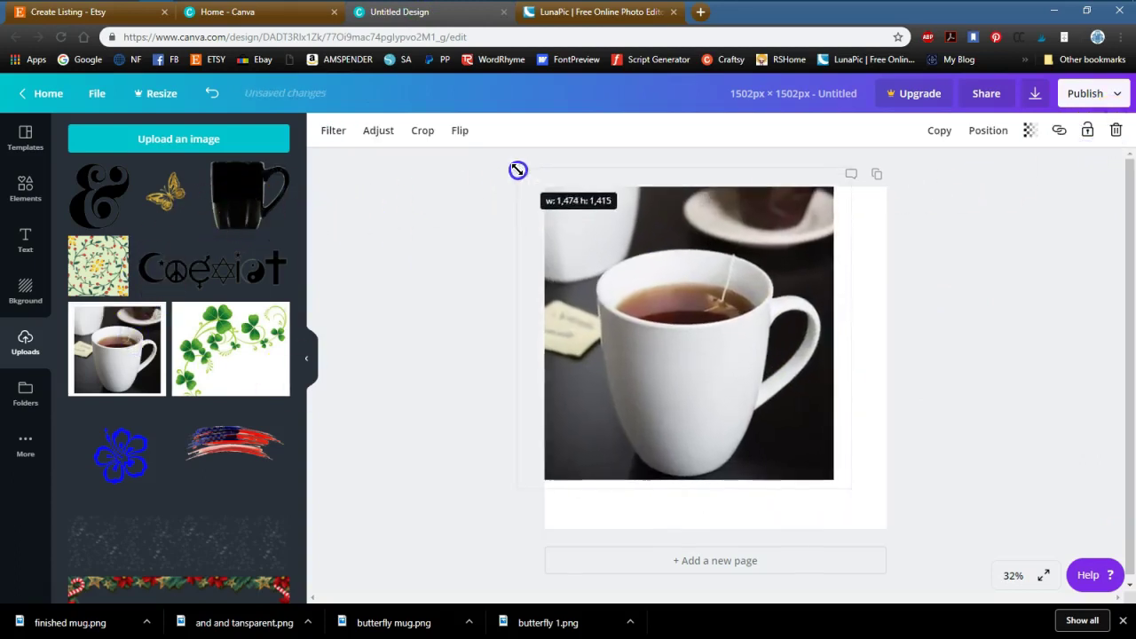
left_click_drag(852, 489, 908, 548)
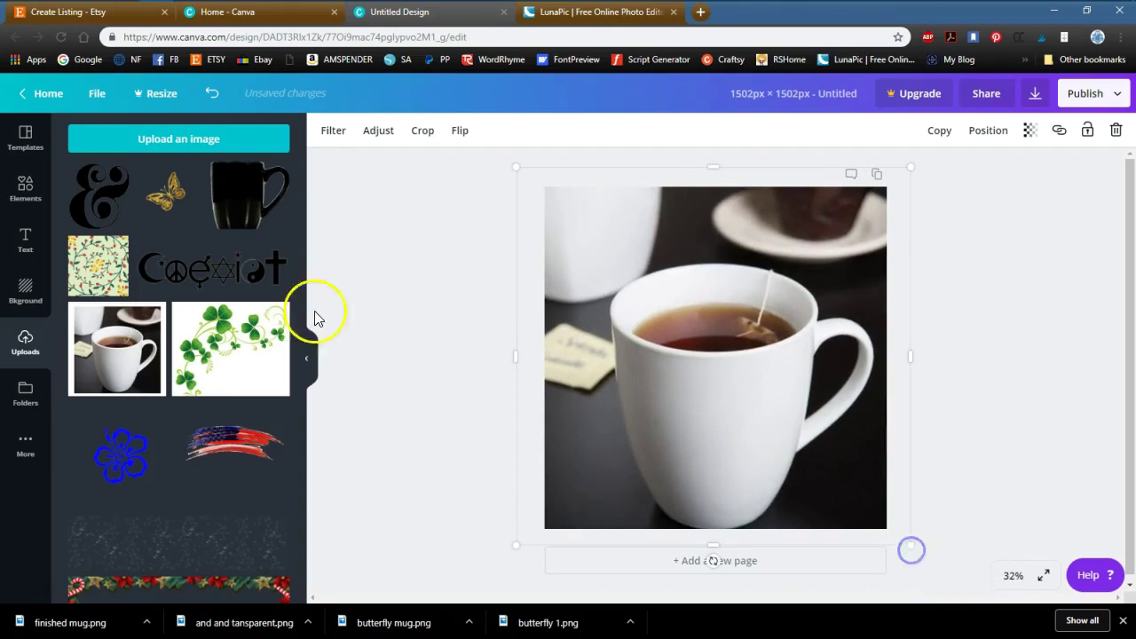
left_click(110, 188)
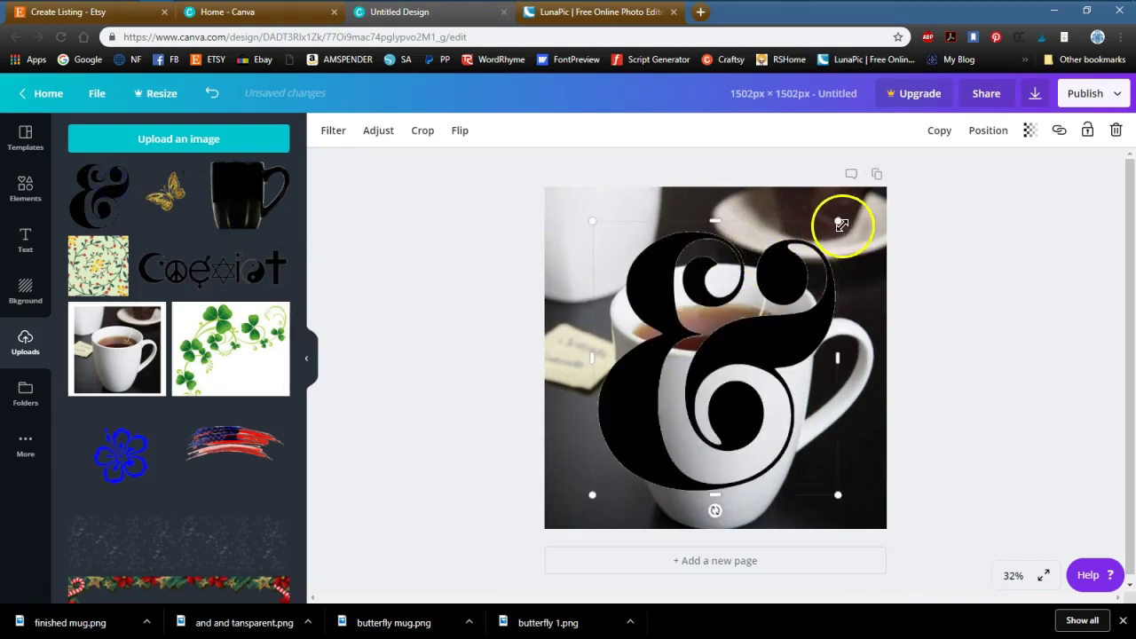
left_click_drag(835, 226, 707, 370)
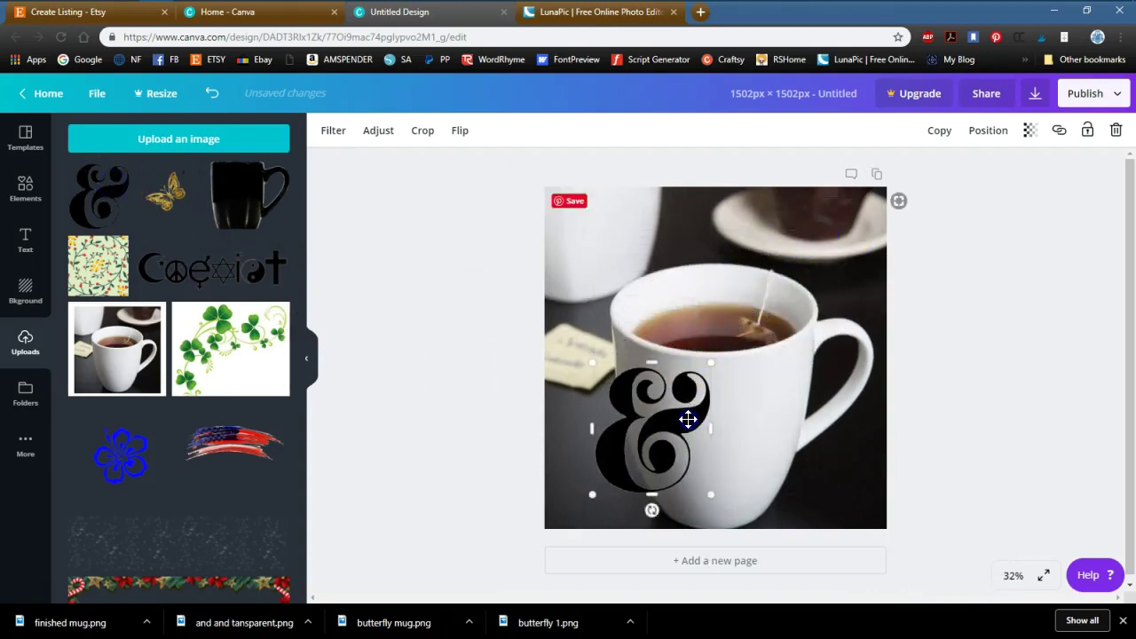
left_click_drag(688, 422, 757, 428)
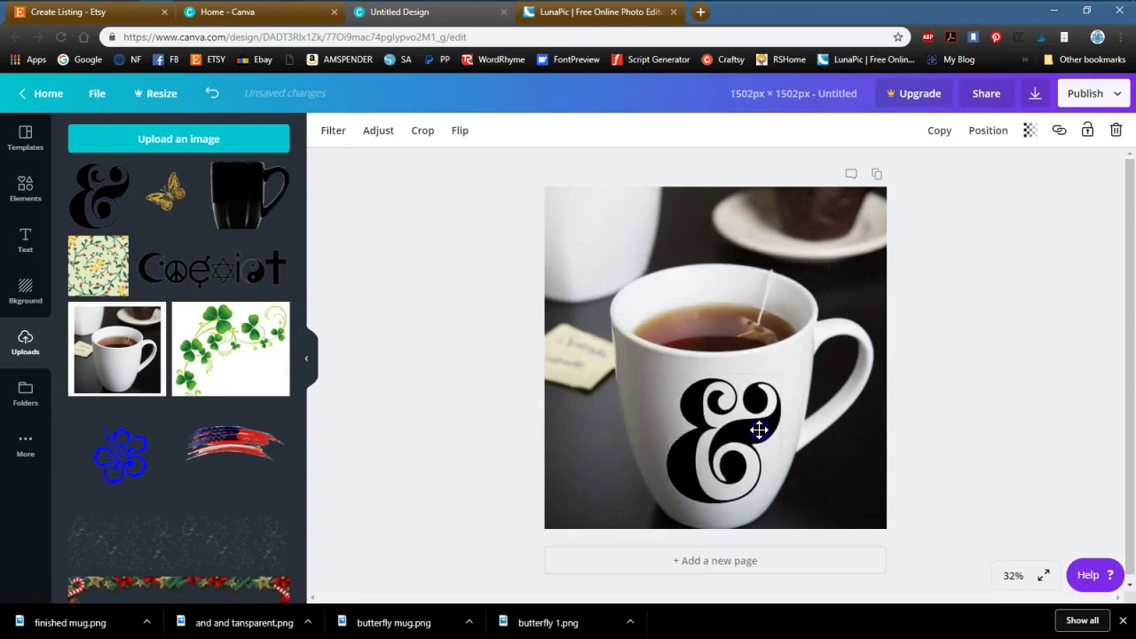
- Download the design as PNG, replacing finished mug.png in the White Mug folder
left_click(982, 371)
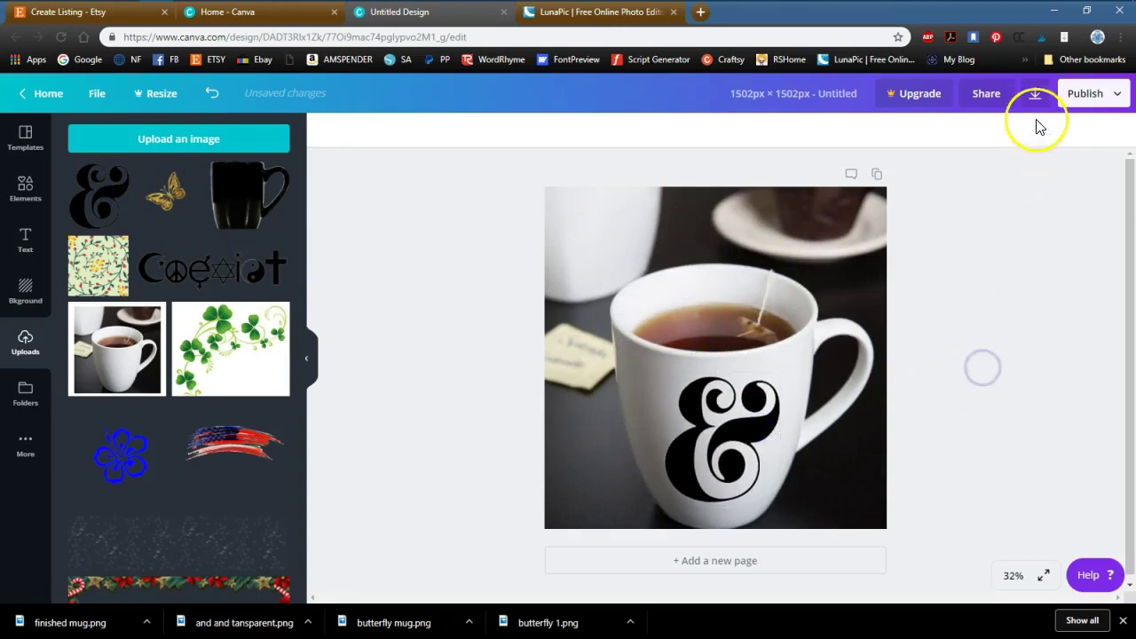
left_click(1035, 93)
left_click(1001, 255)
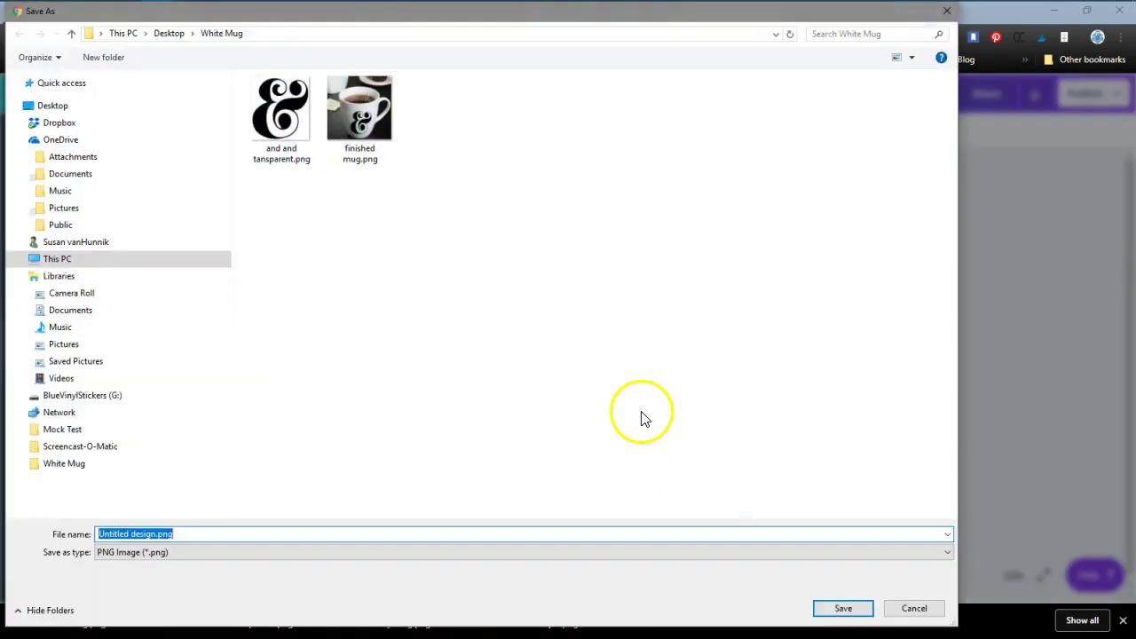
double_click(359, 120)
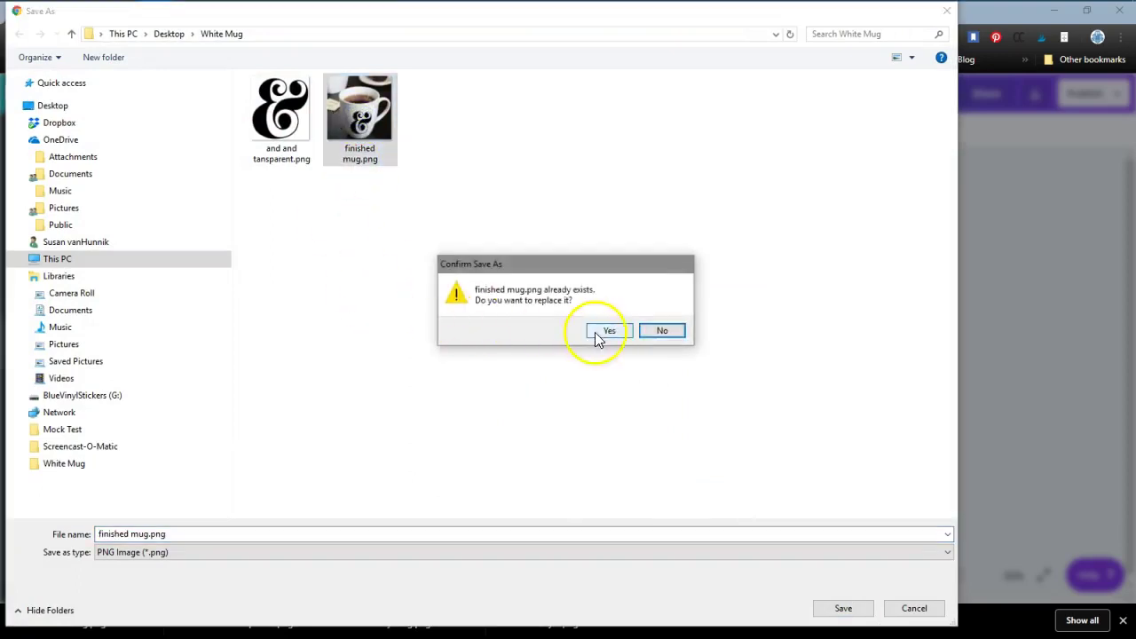
left_click(620, 332)
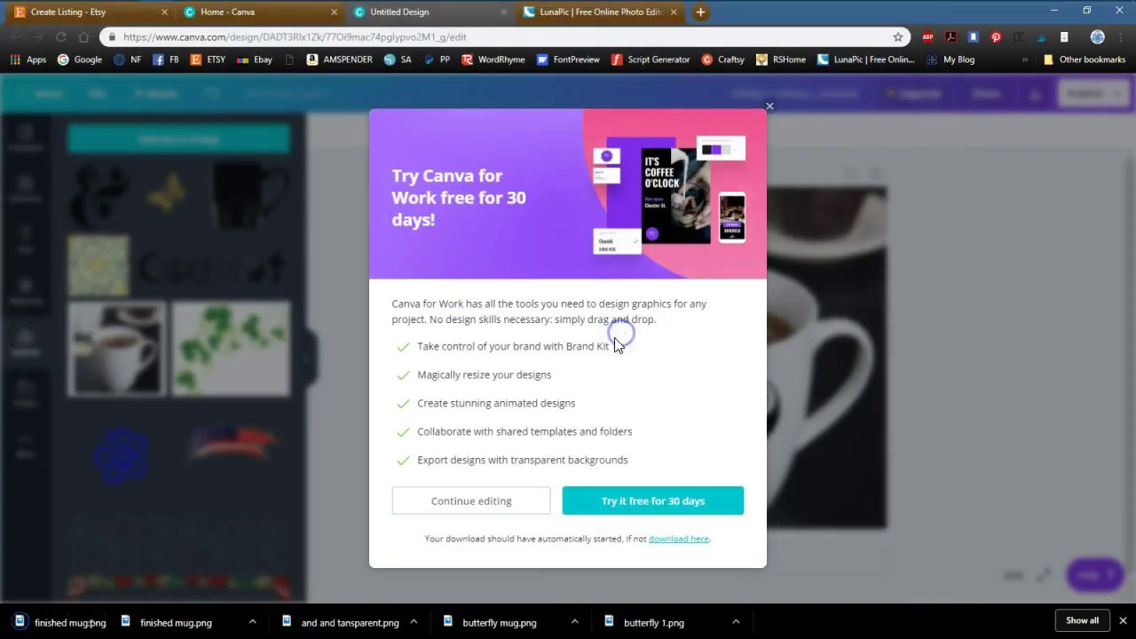
left_click(770, 105)
left_click(264, 18)
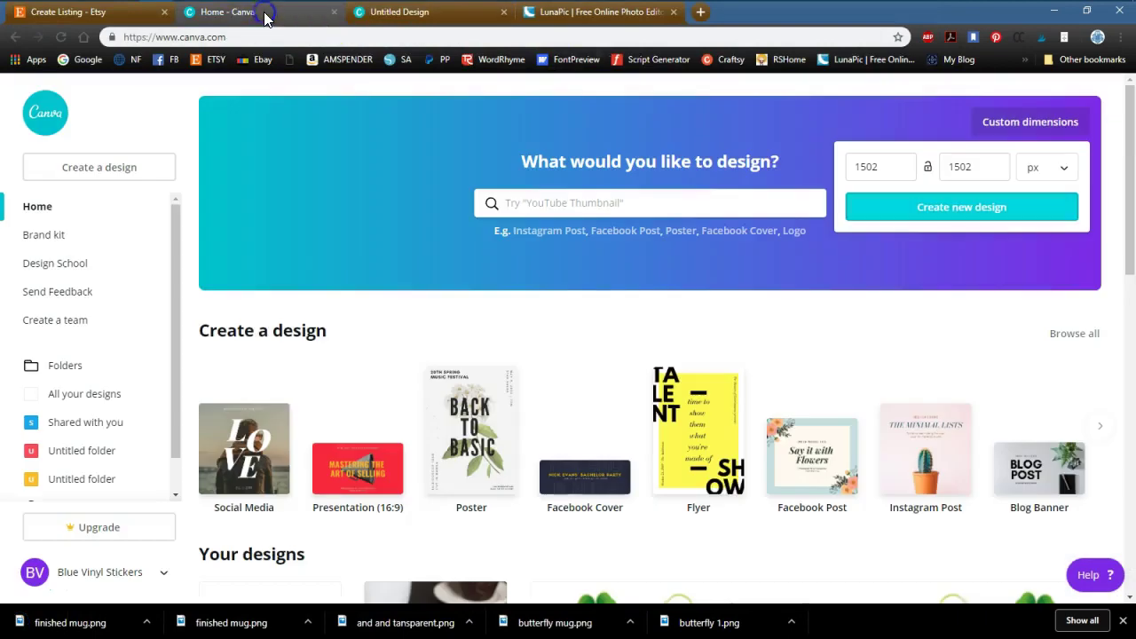
- Upload the revised finished mug.png to the Etsy listing and check it at full size
left_click(115, 16)
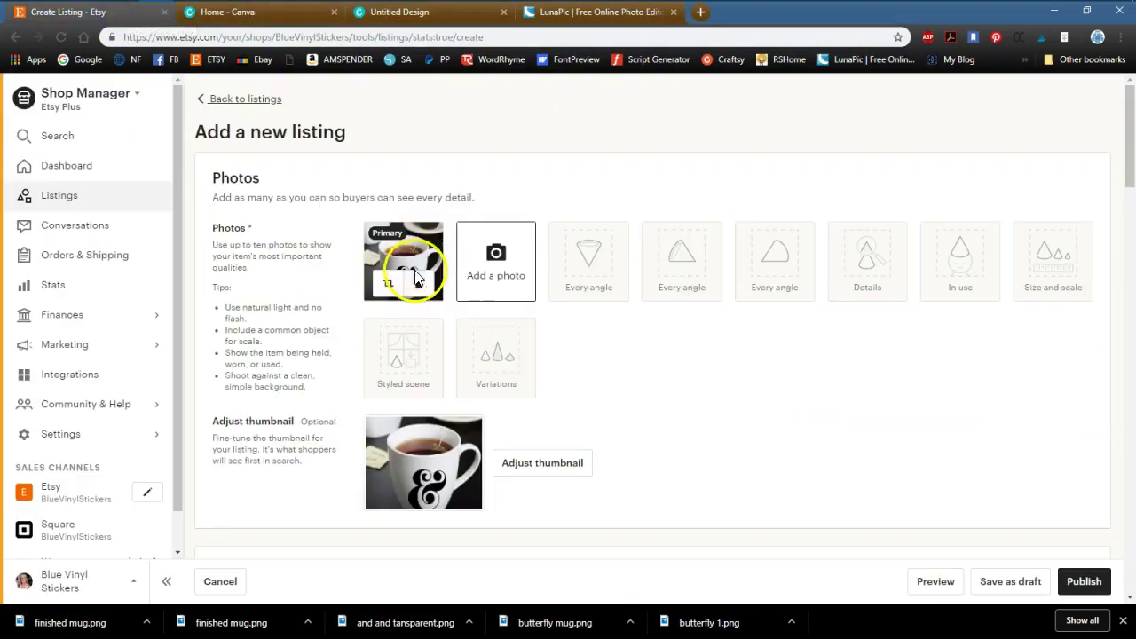
left_click(420, 278)
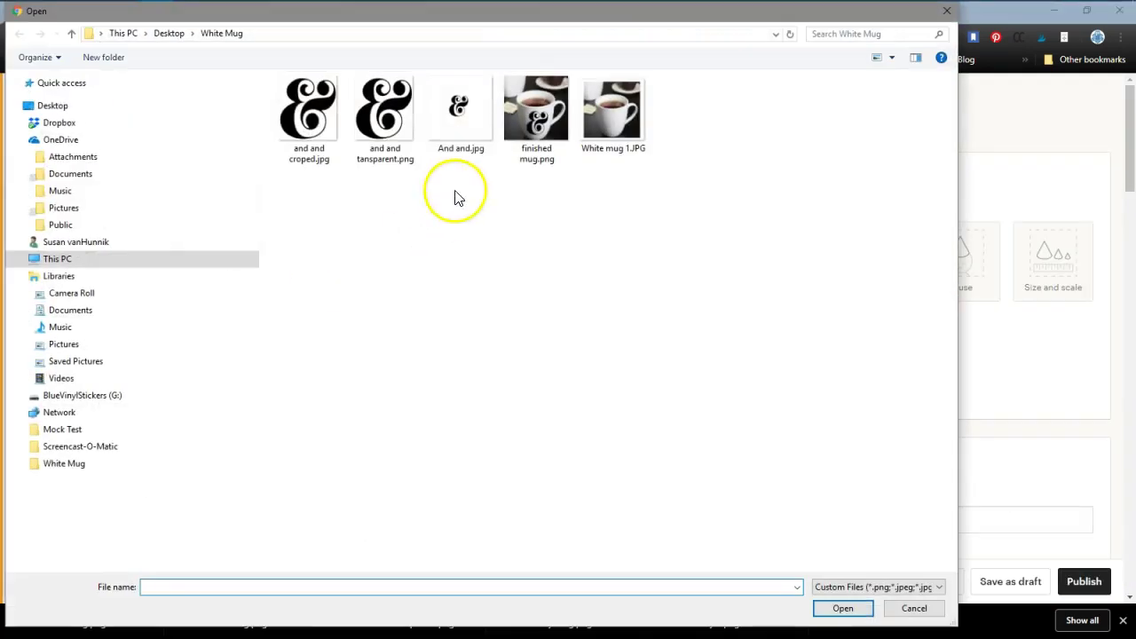
double_click(536, 108)
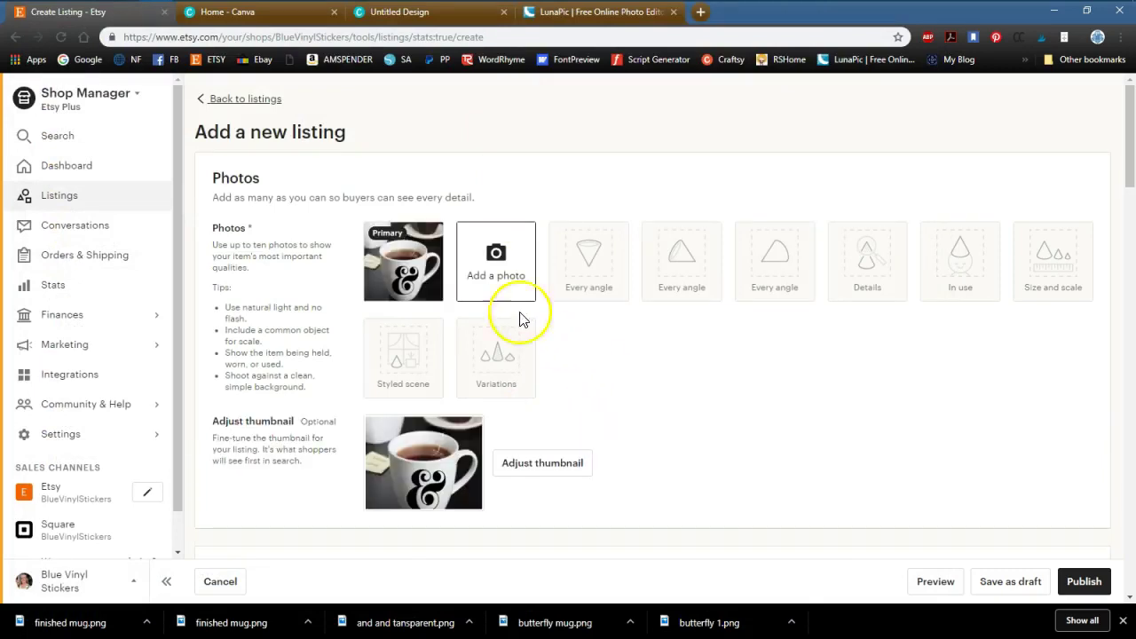
left_click(410, 253)
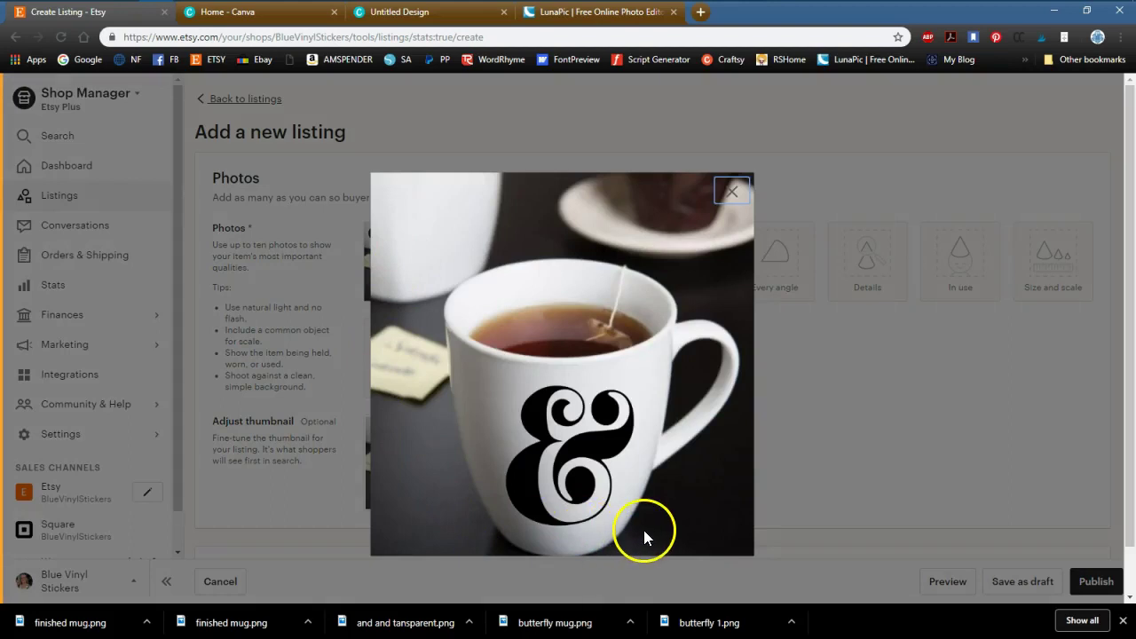
left_click(733, 191)
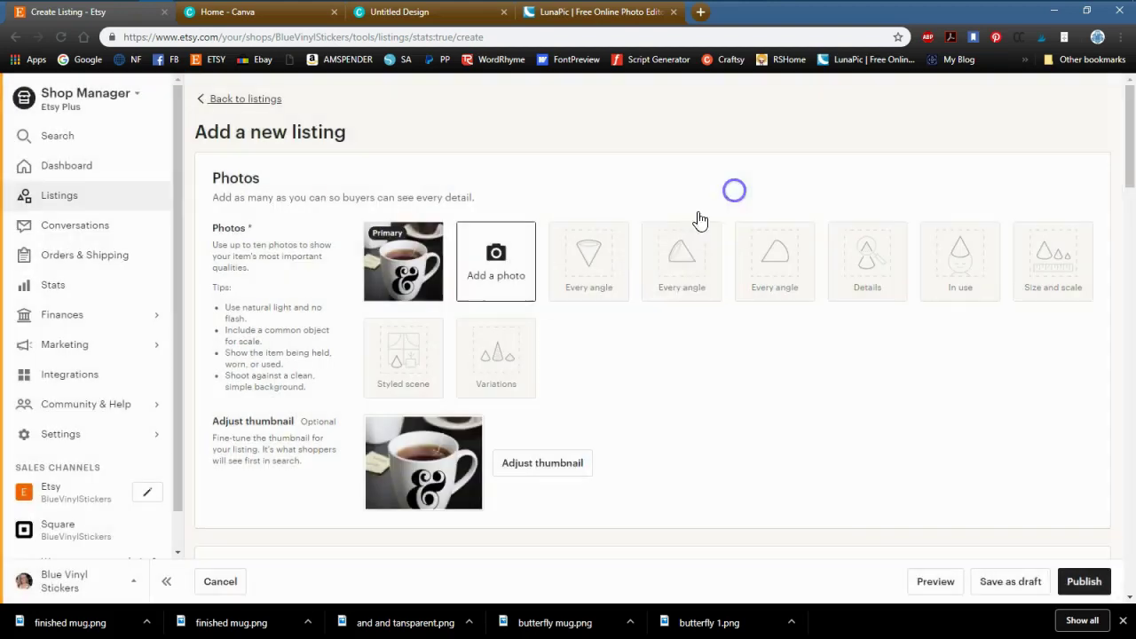